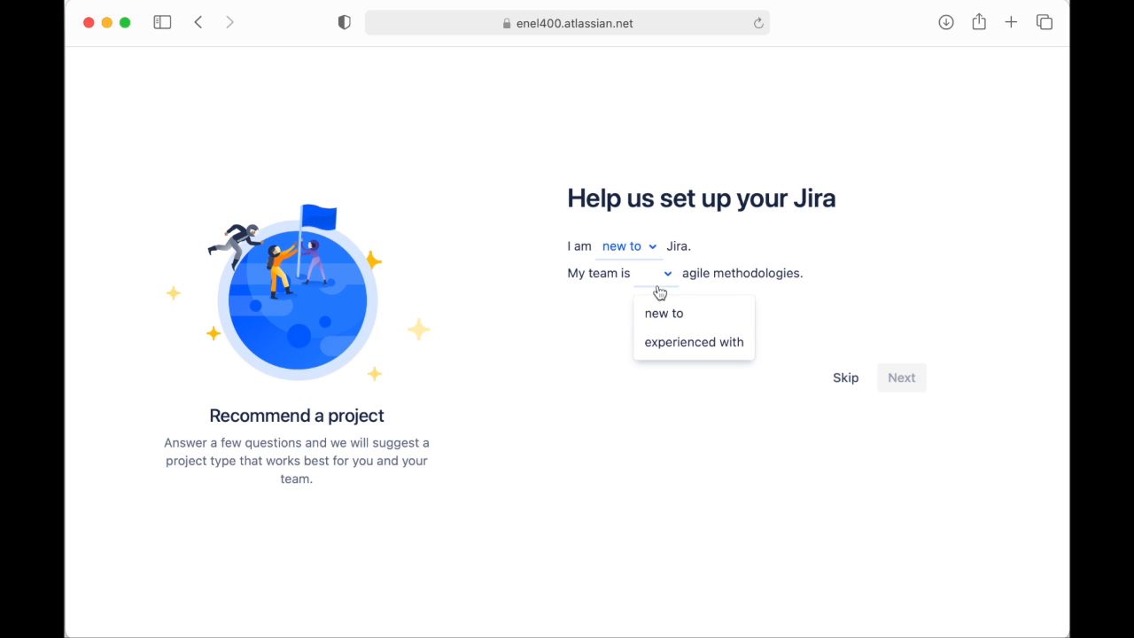
Submit the Jira setup answers: team experienced with agile methodologies, working on features, with a tight schedule
{"action": "left_click", "coordinate": [671, 343]}
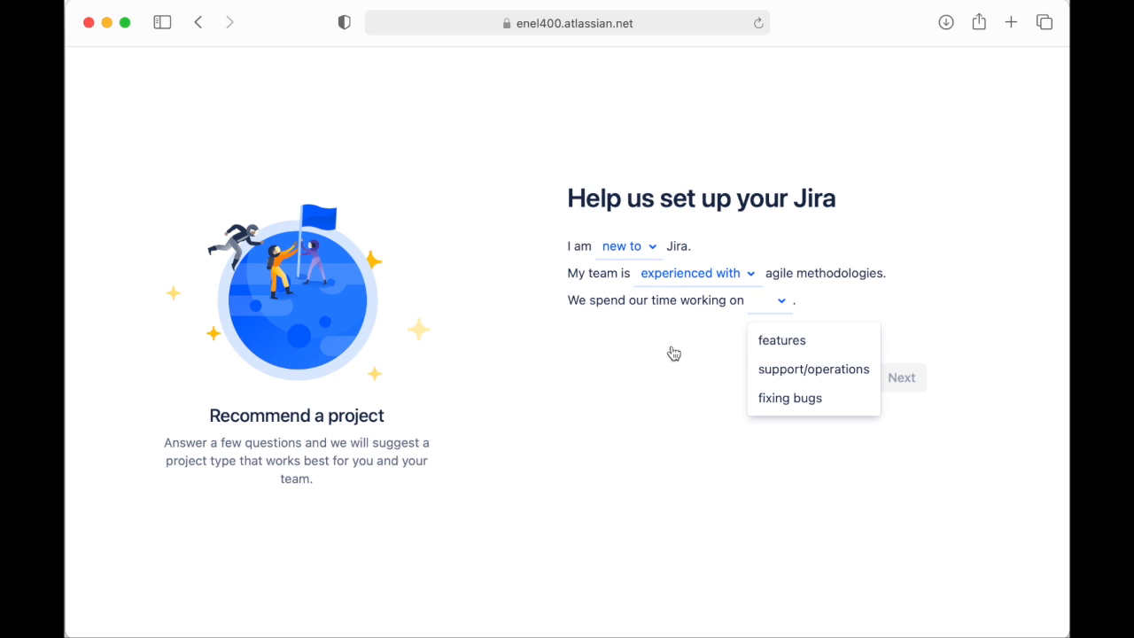
{"action": "left_click", "coordinate": [819, 344]}
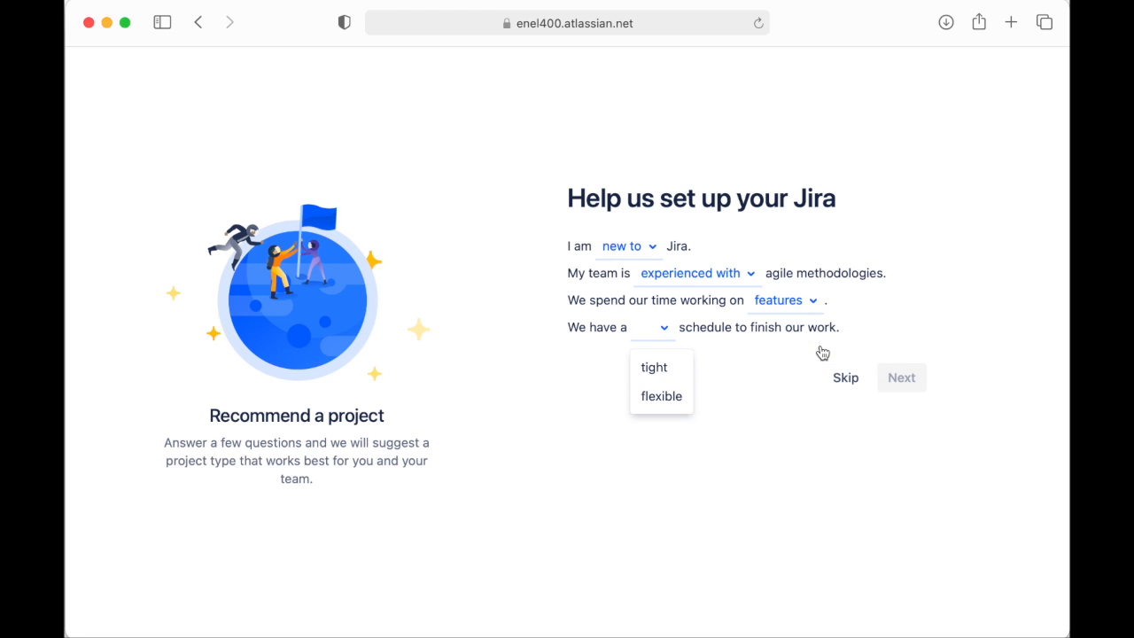
{"action": "left_click", "coordinate": [654, 366]}
{"action": "left_click", "coordinate": [895, 374]}
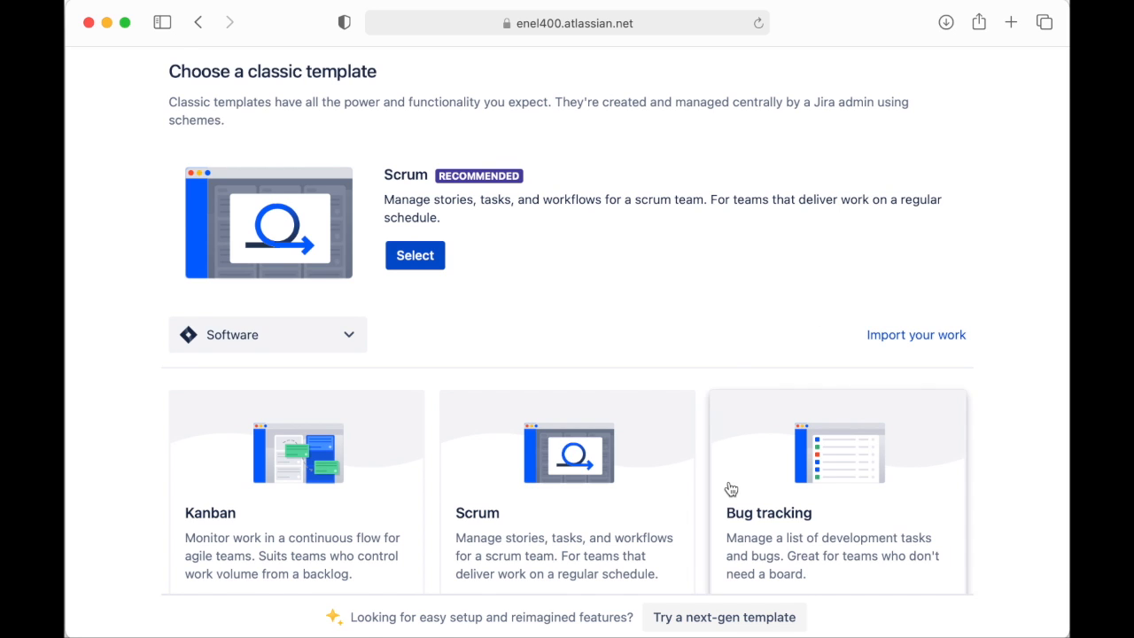
Preview the contents of the Kanban template through its slides and return to the template list
{"action": "scroll", "coordinate": [729, 488], "scroll_direction": "down", "scroll_amount": 2}
{"action": "left_click", "coordinate": [284, 554]}
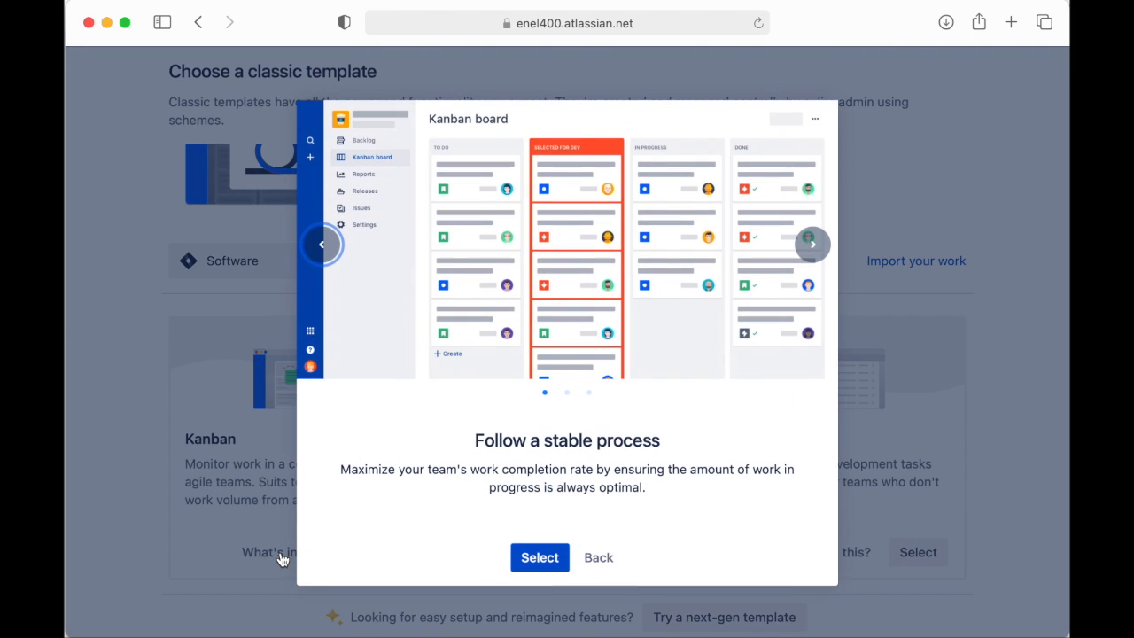
{"action": "left_click", "coordinate": [811, 245]}
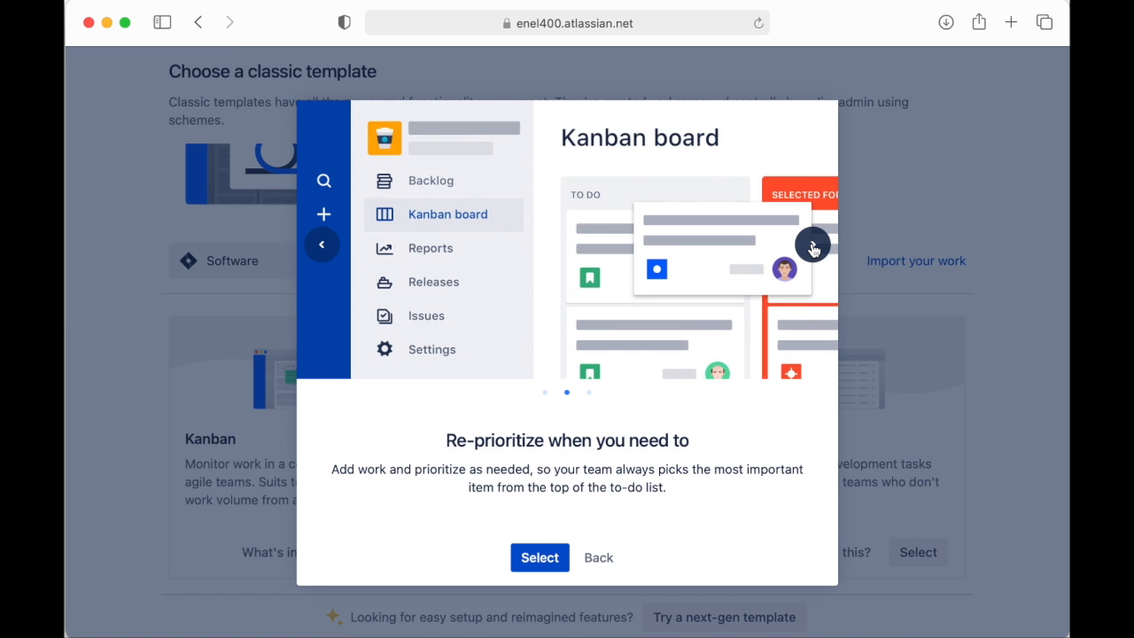
{"action": "left_click", "coordinate": [811, 246]}
{"action": "left_click", "coordinate": [598, 557]}
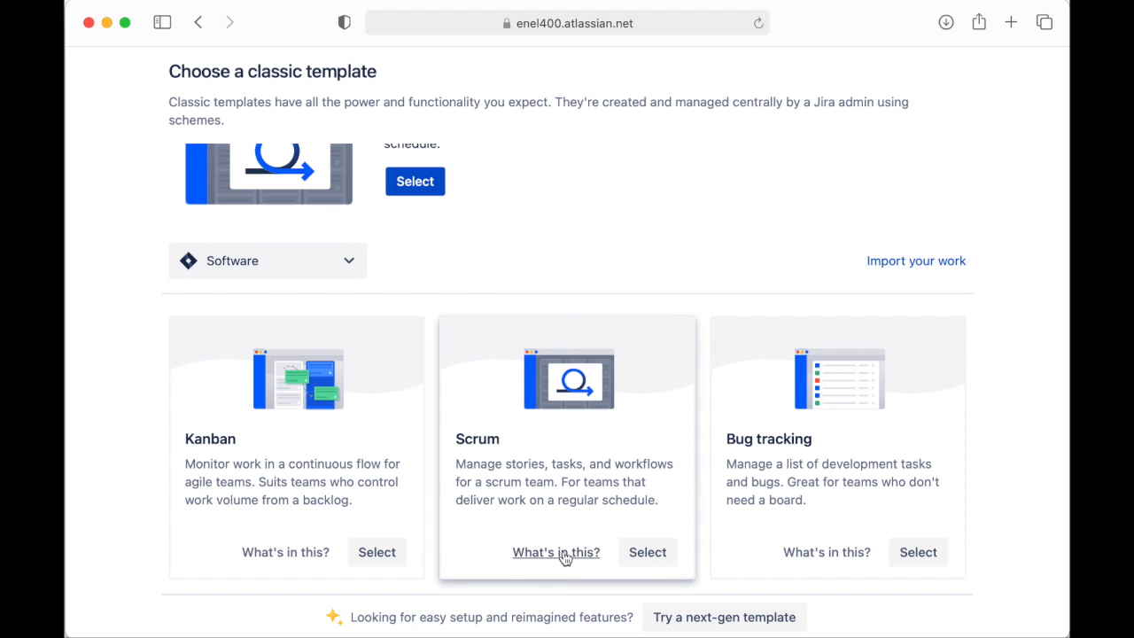
Preview the contents of the Scrum template and select it for the new project
{"action": "left_click", "coordinate": [564, 553]}
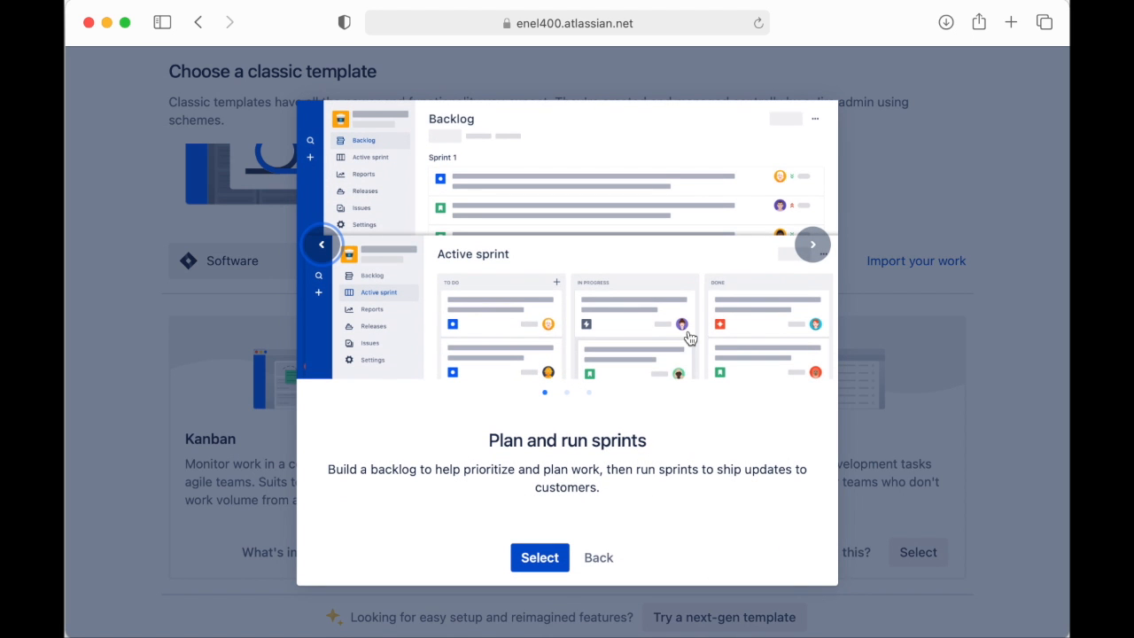
{"action": "left_click", "coordinate": [813, 246]}
{"action": "left_click", "coordinate": [814, 245]}
{"action": "left_click", "coordinate": [539, 557]}
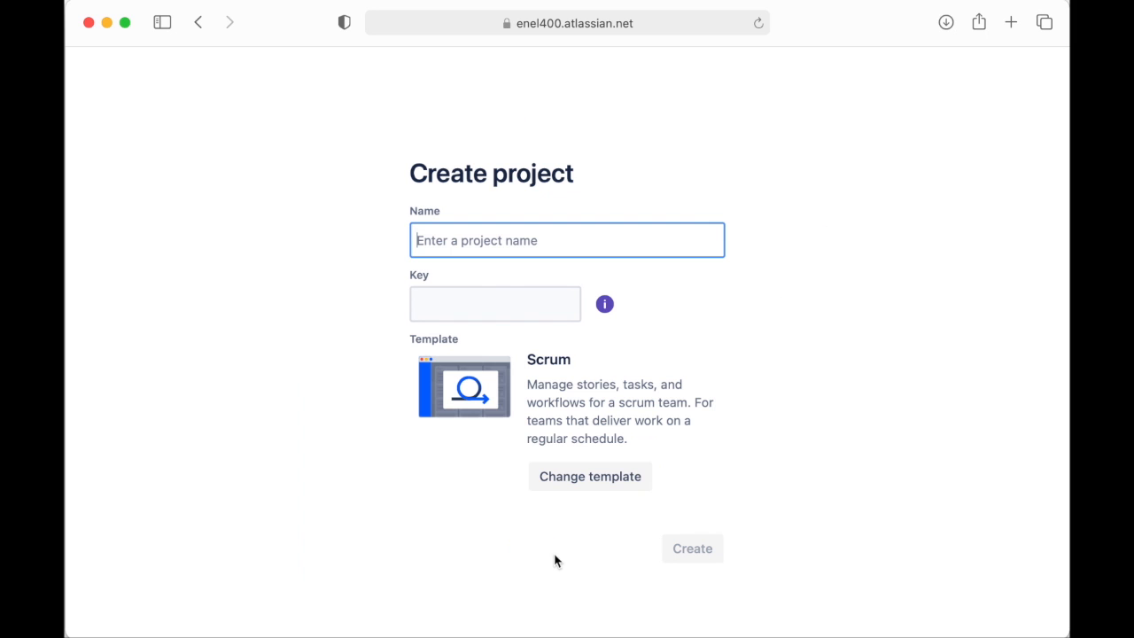
Create the Scrum project with the name ENEL400 and the key ENEL
{"action": "type", "text": "ENEL400"}
{"action": "left_click", "coordinate": [545, 296]}
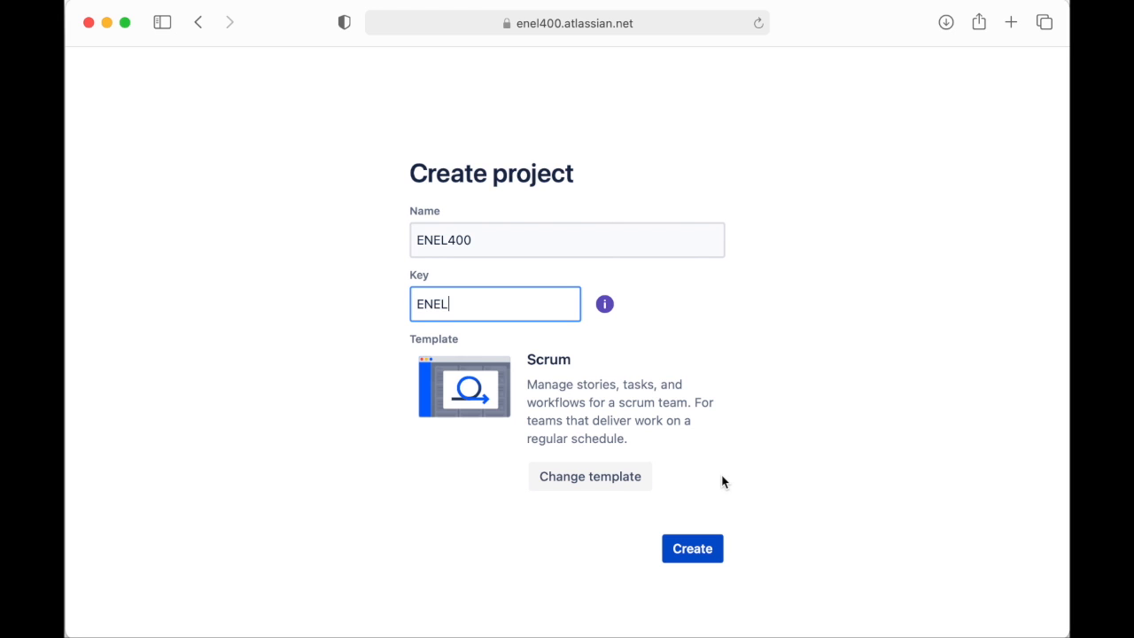
{"action": "left_click", "coordinate": [696, 549]}
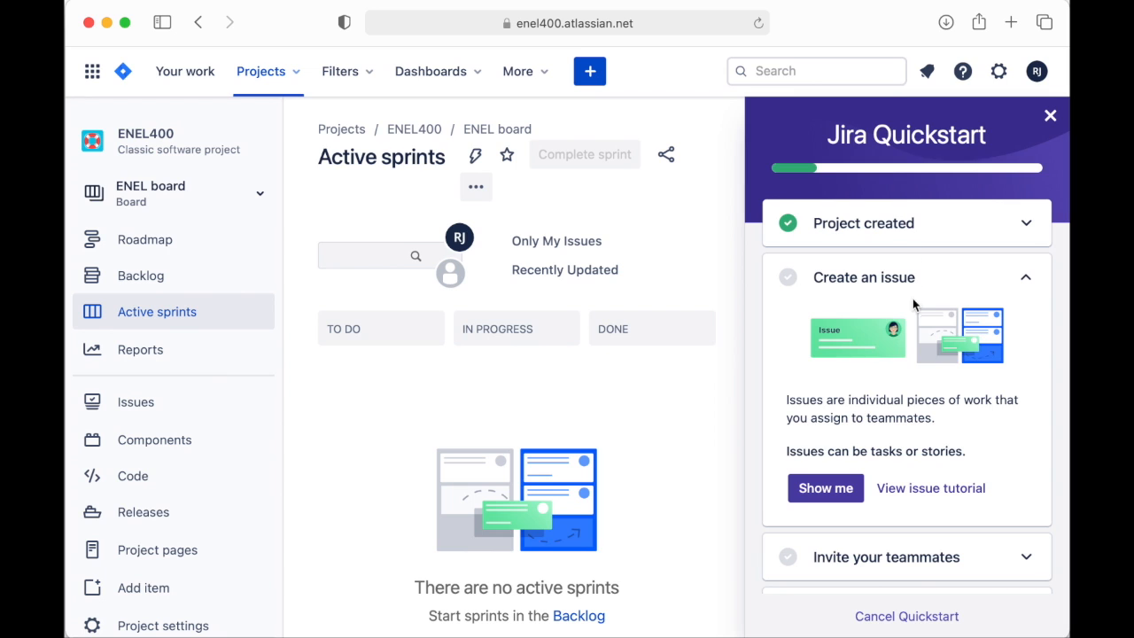
Examine the Jira Quickstart checklist, its hint on creating an issue, and the project's list of boards
{"action": "scroll", "coordinate": [910, 414], "scroll_direction": "down", "scroll_amount": 3}
{"action": "scroll", "coordinate": [910, 414], "scroll_direction": "down", "scroll_amount": 1}
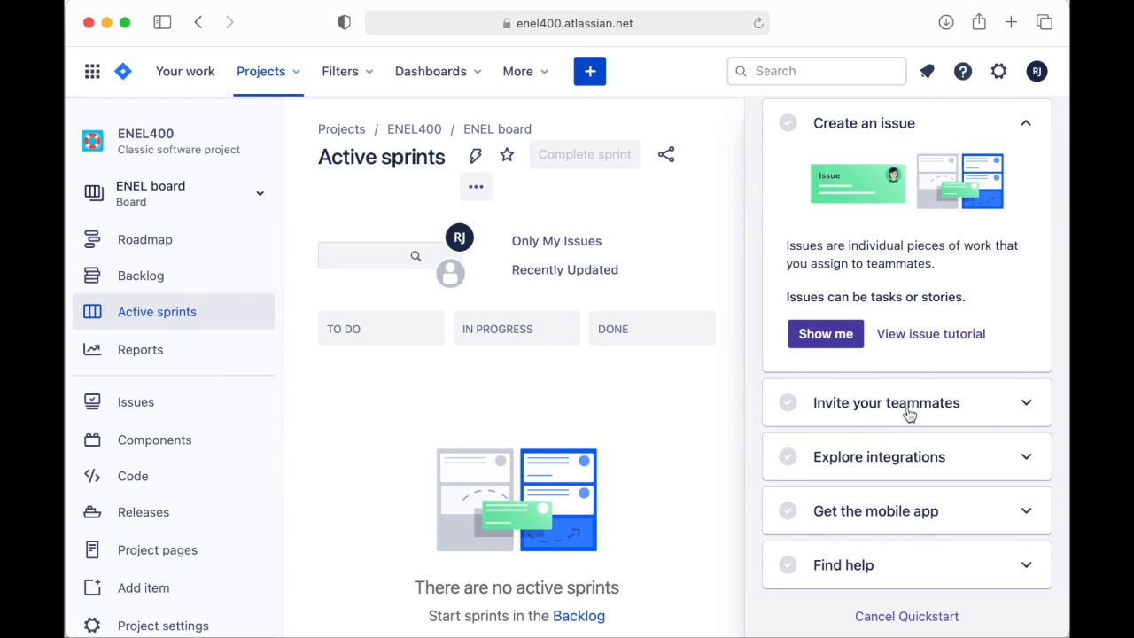
{"action": "scroll", "coordinate": [970, 410], "scroll_direction": "up", "scroll_amount": 4}
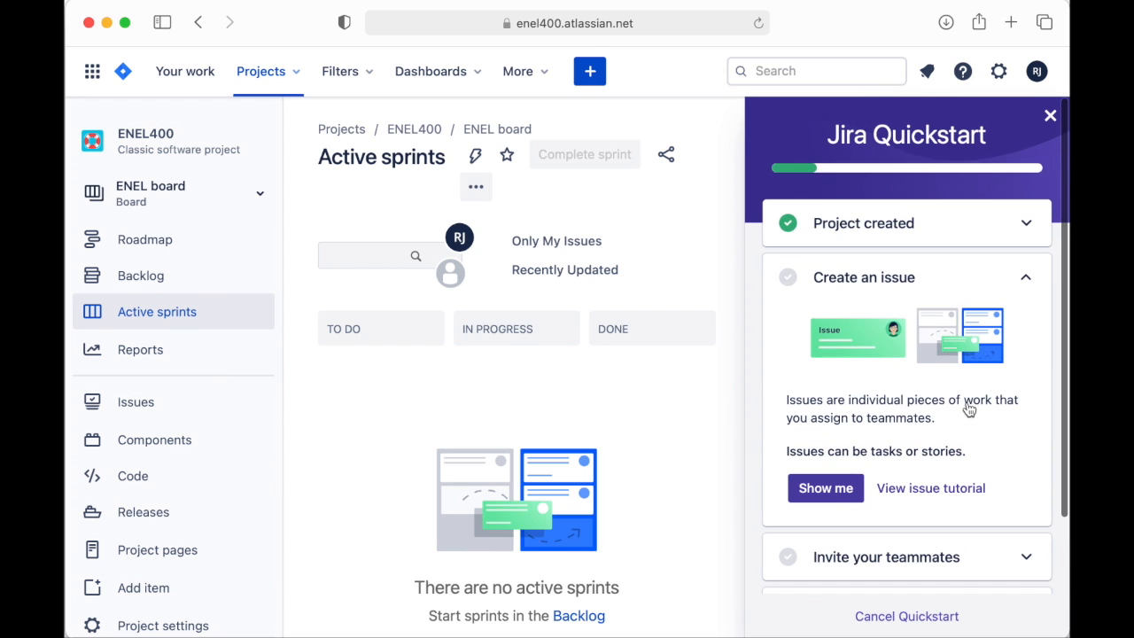
{"action": "left_click", "coordinate": [831, 491]}
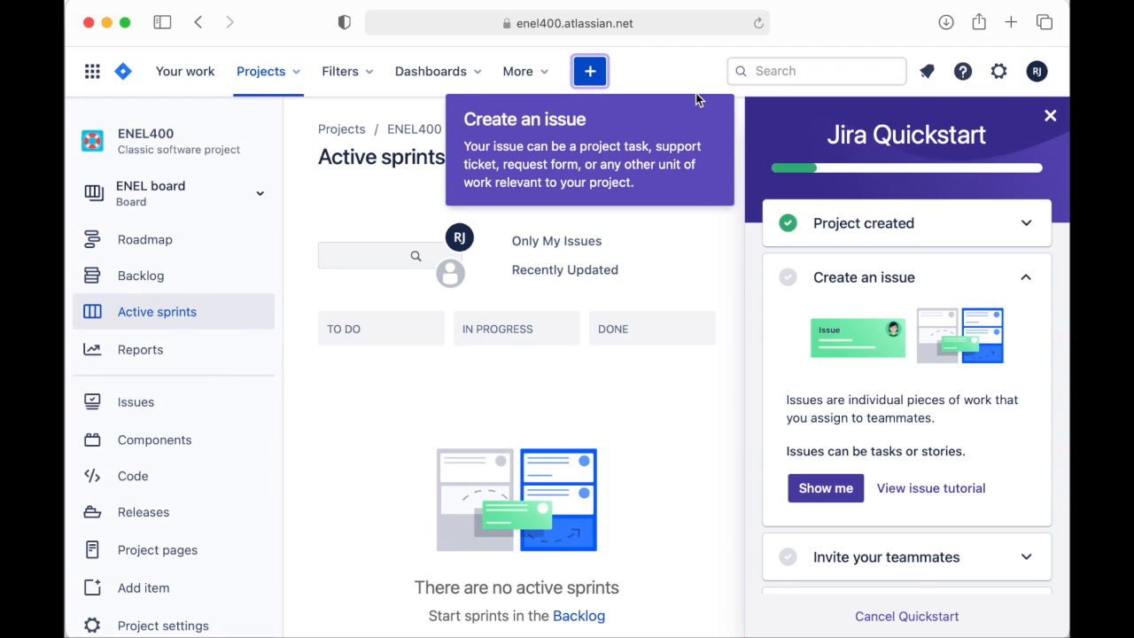
{"action": "left_click", "coordinate": [396, 402]}
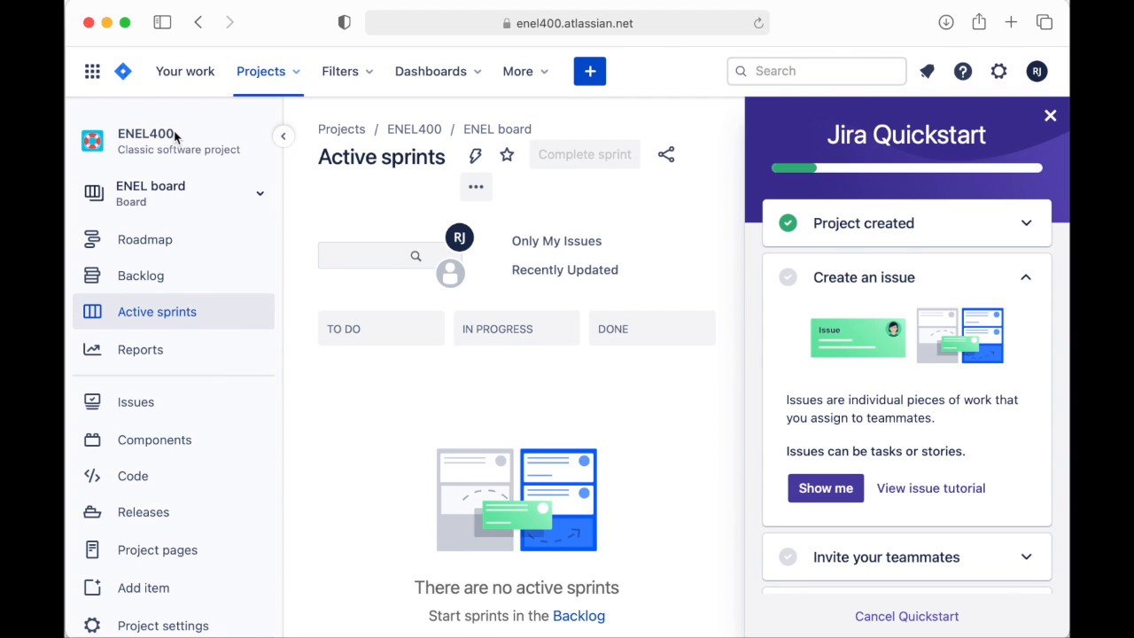
{"action": "left_click", "coordinate": [221, 192]}
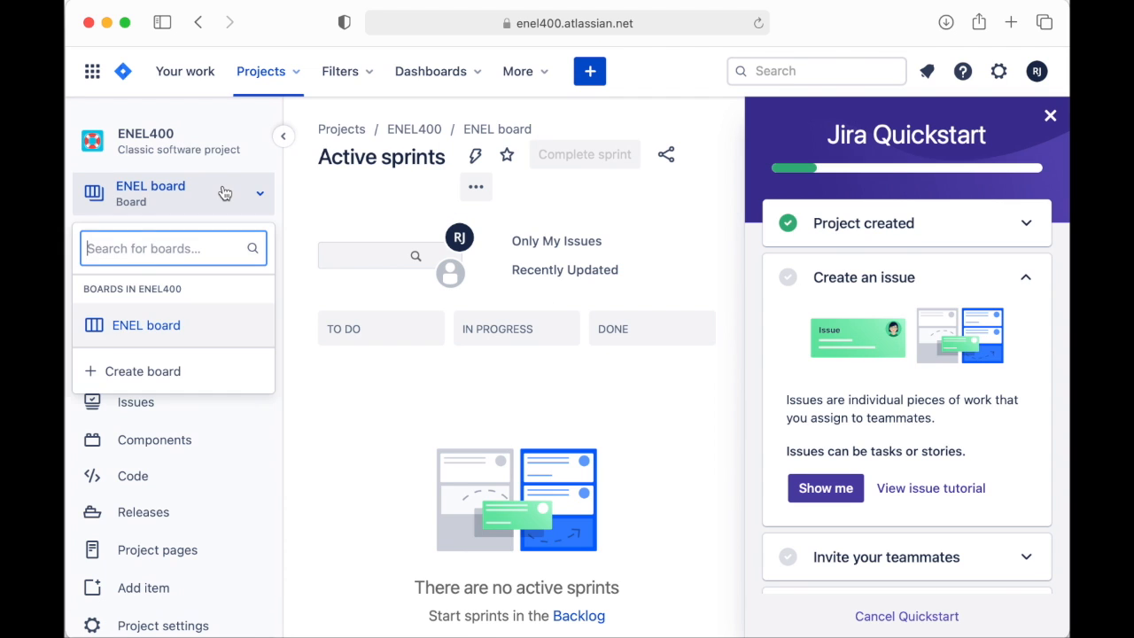
{"action": "left_click", "coordinate": [357, 446]}
Open the project's Roadmap, finish its introduction slides, and set the timeline scale to weeks
{"action": "left_click", "coordinate": [150, 232]}
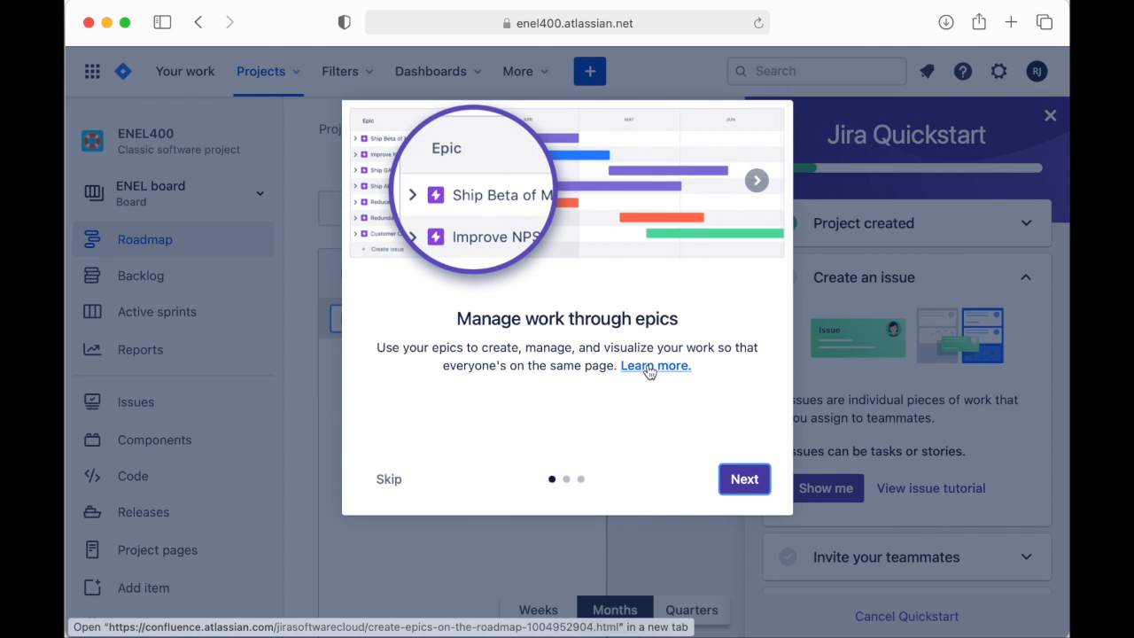
{"action": "left_click", "coordinate": [756, 182]}
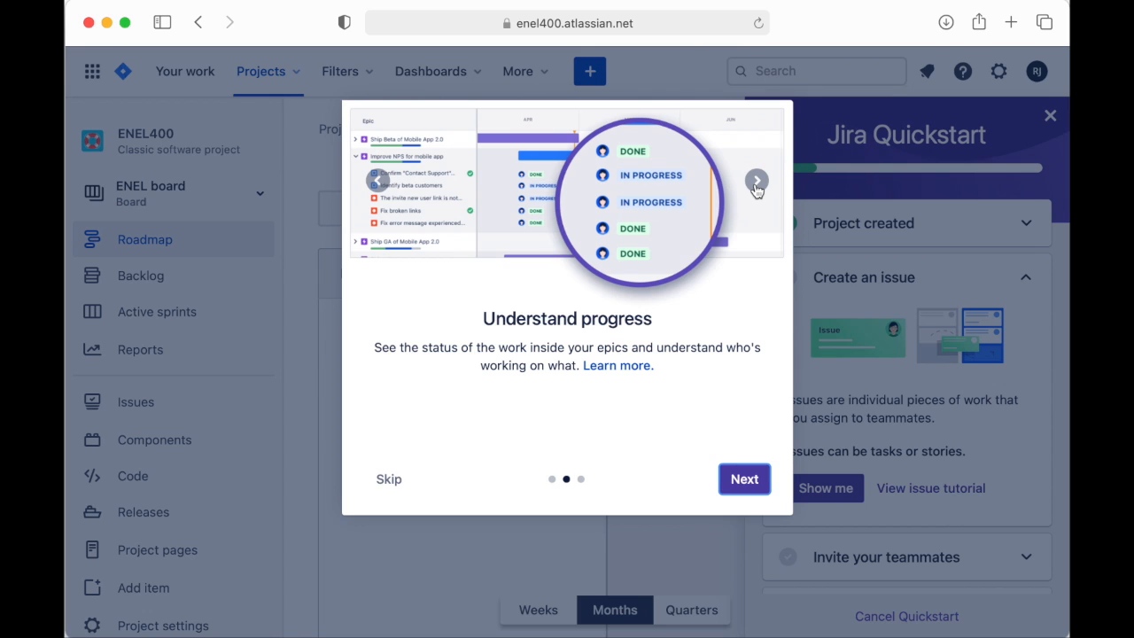
{"action": "left_click", "coordinate": [756, 183]}
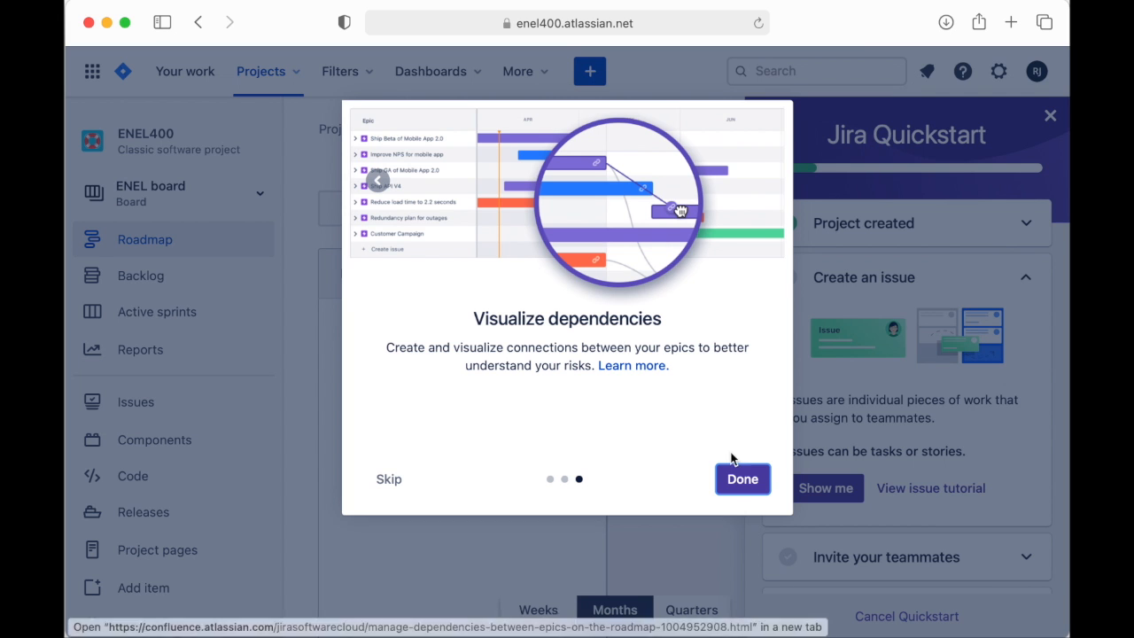
{"action": "left_click", "coordinate": [744, 480]}
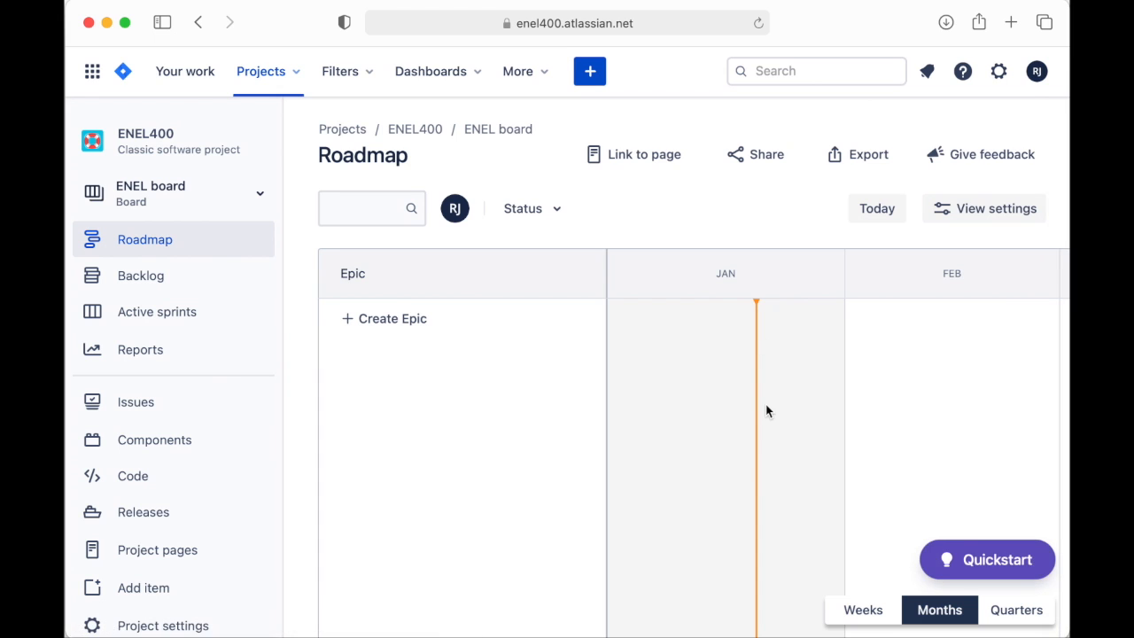
{"action": "scroll", "coordinate": [772, 257], "scroll_direction": "left", "scroll_amount": 10}
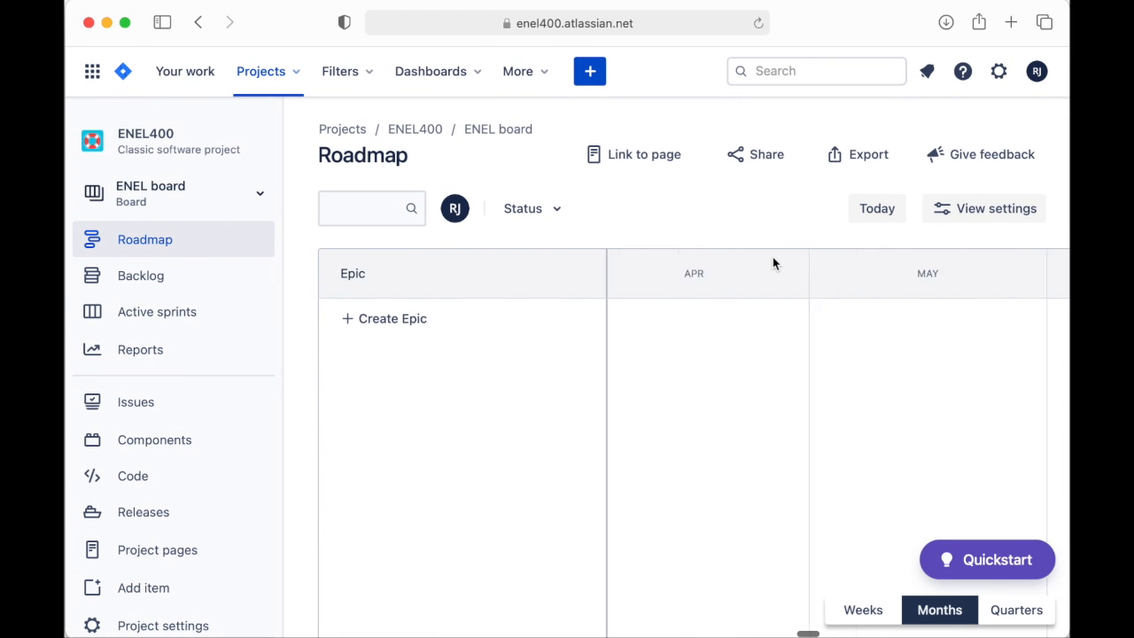
{"action": "left_click", "coordinate": [863, 610]}
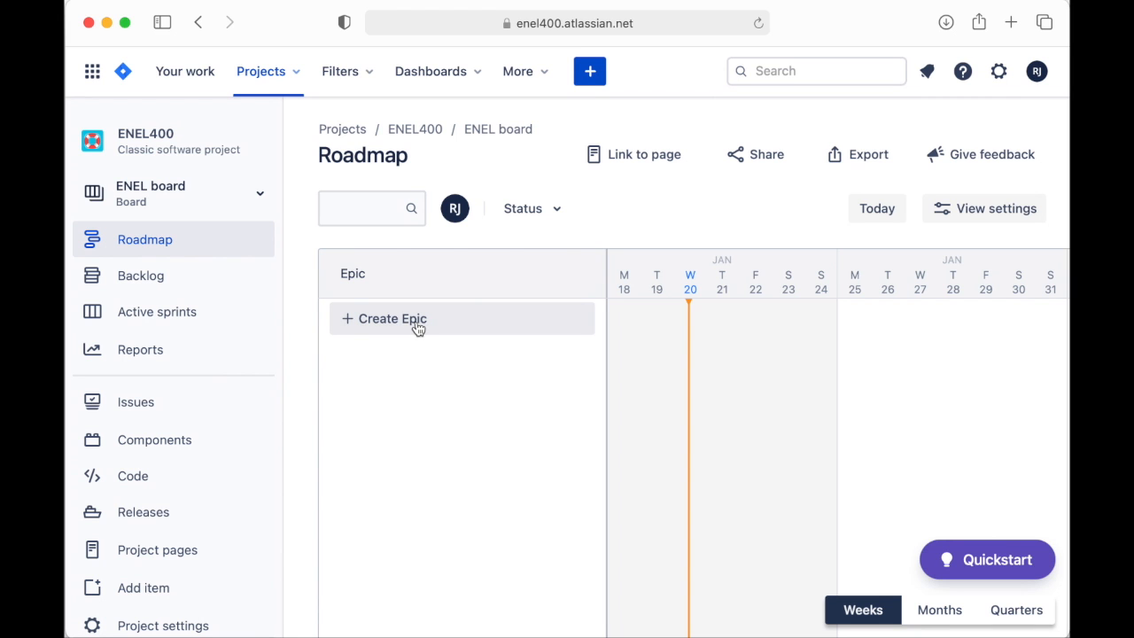
View the project's Backlog and its Active sprints board
{"action": "left_click", "coordinate": [141, 275]}
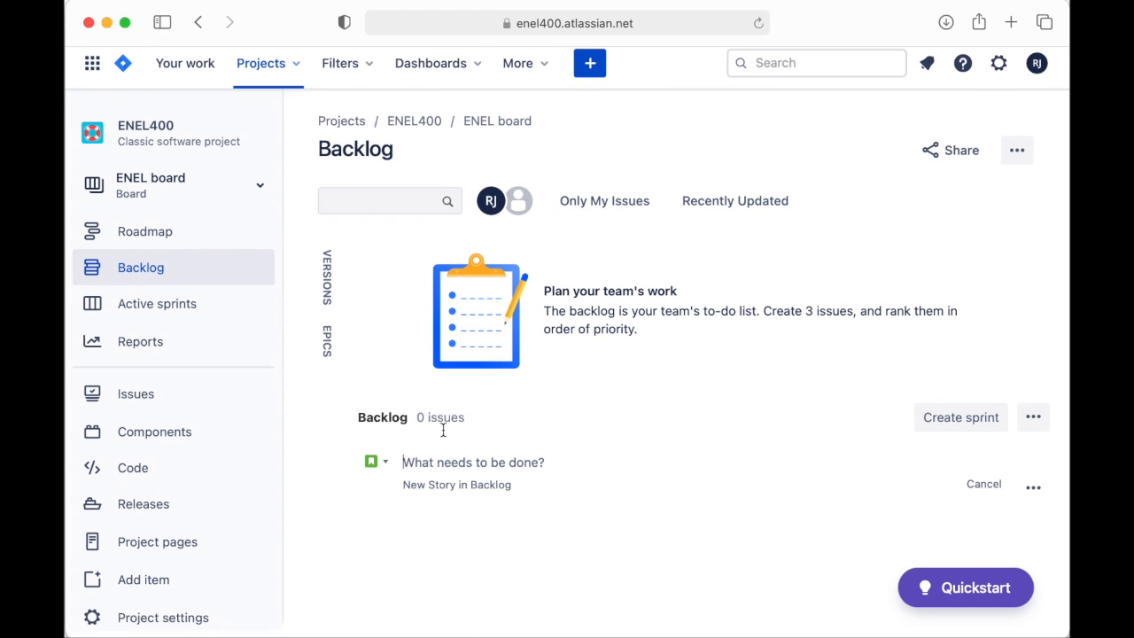
{"action": "left_click", "coordinate": [138, 328]}
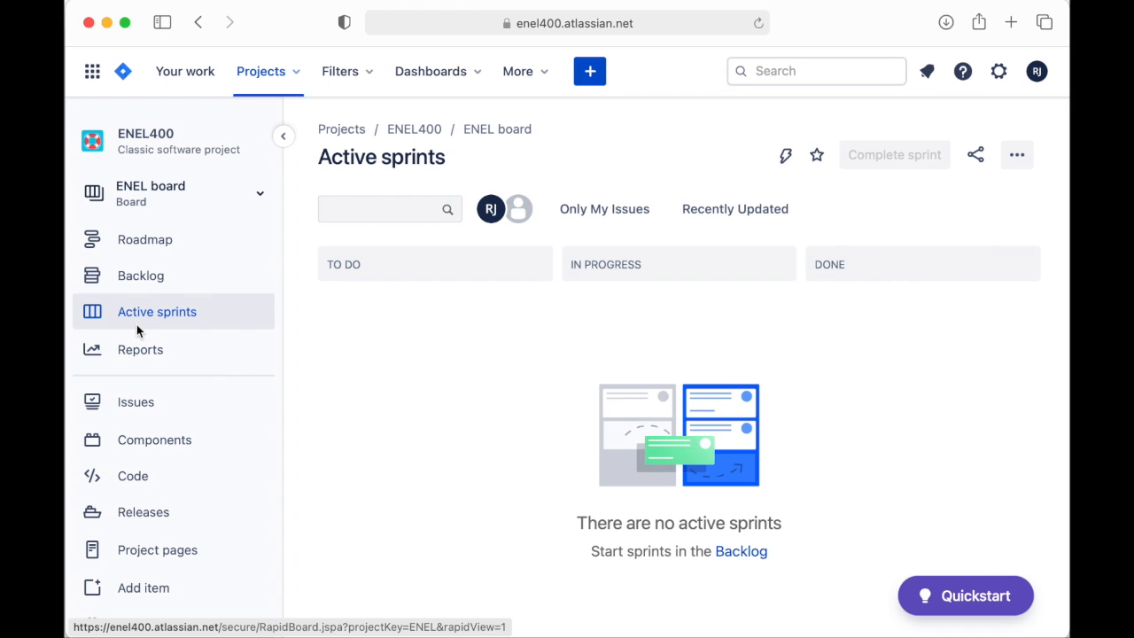
Open the project's Reports and examine the available agile and issue analysis reports
{"action": "left_click", "coordinate": [140, 348]}
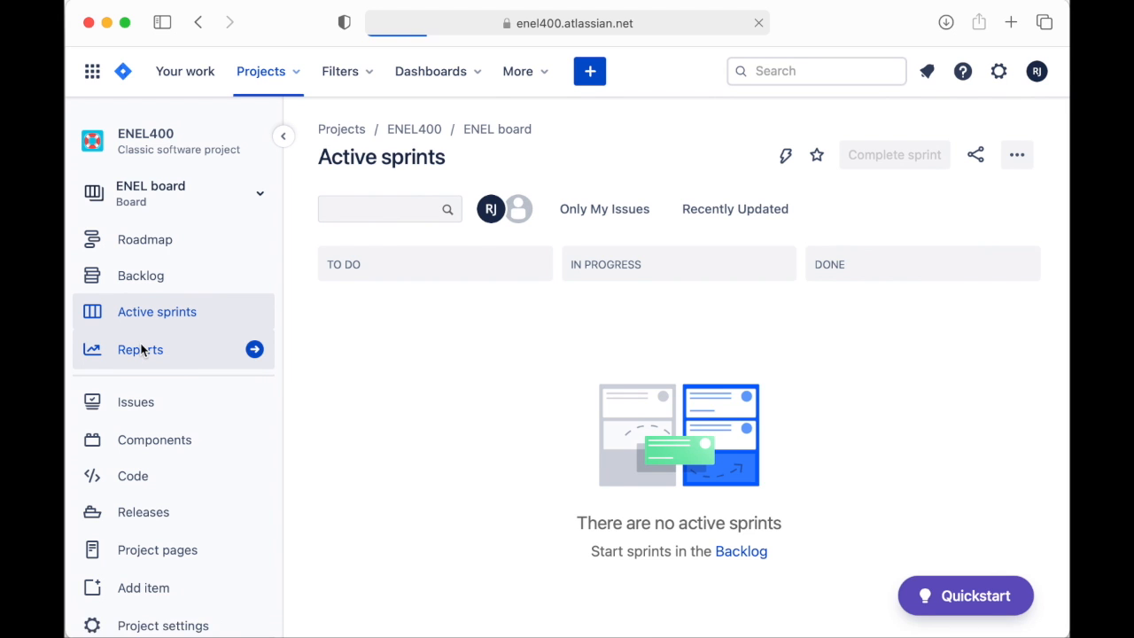
{"action": "scroll", "coordinate": [319, 450], "scroll_direction": "down", "scroll_amount": 10}
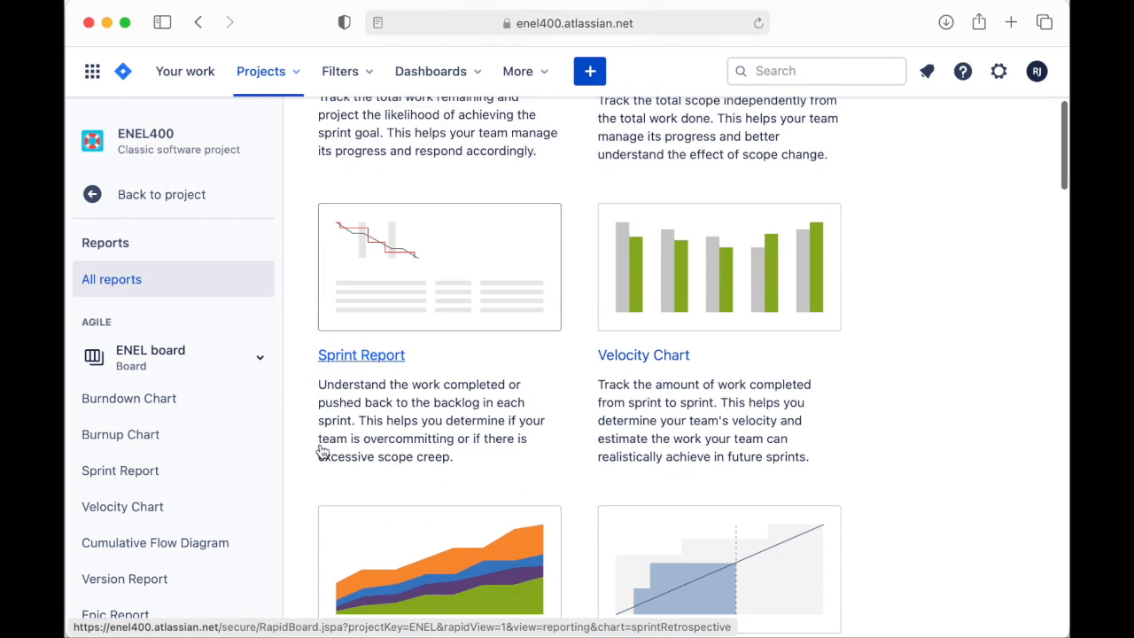
{"action": "scroll", "coordinate": [321, 451], "scroll_direction": "down", "scroll_amount": 15}
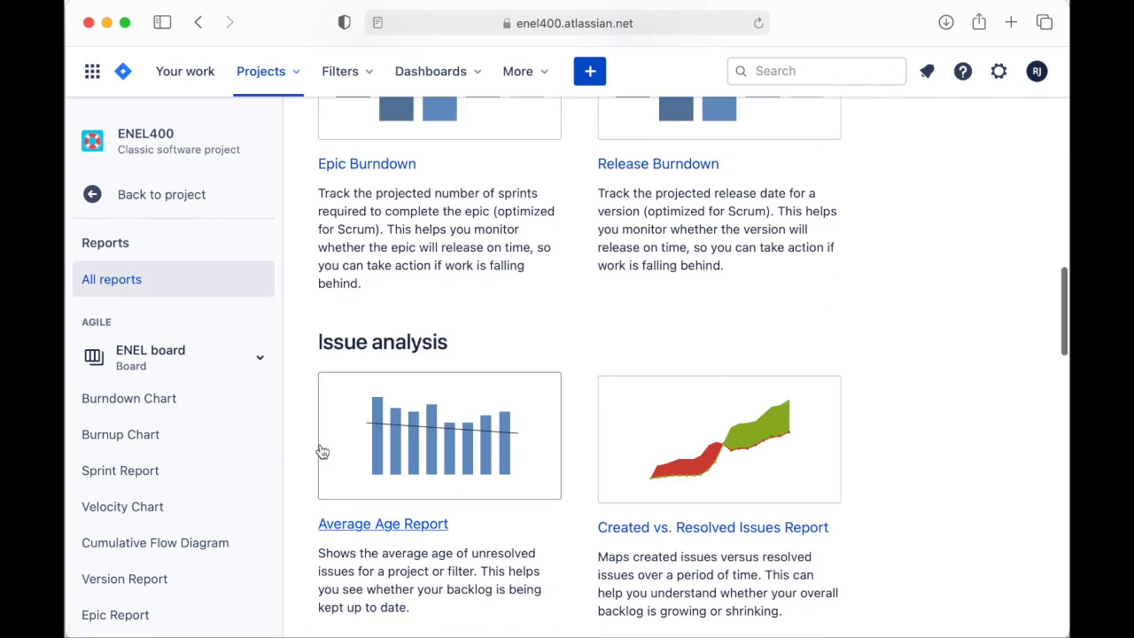
{"action": "scroll", "coordinate": [322, 449], "scroll_direction": "up", "scroll_amount": 20}
{"action": "scroll", "coordinate": [213, 491], "scroll_direction": "down", "scroll_amount": 4}
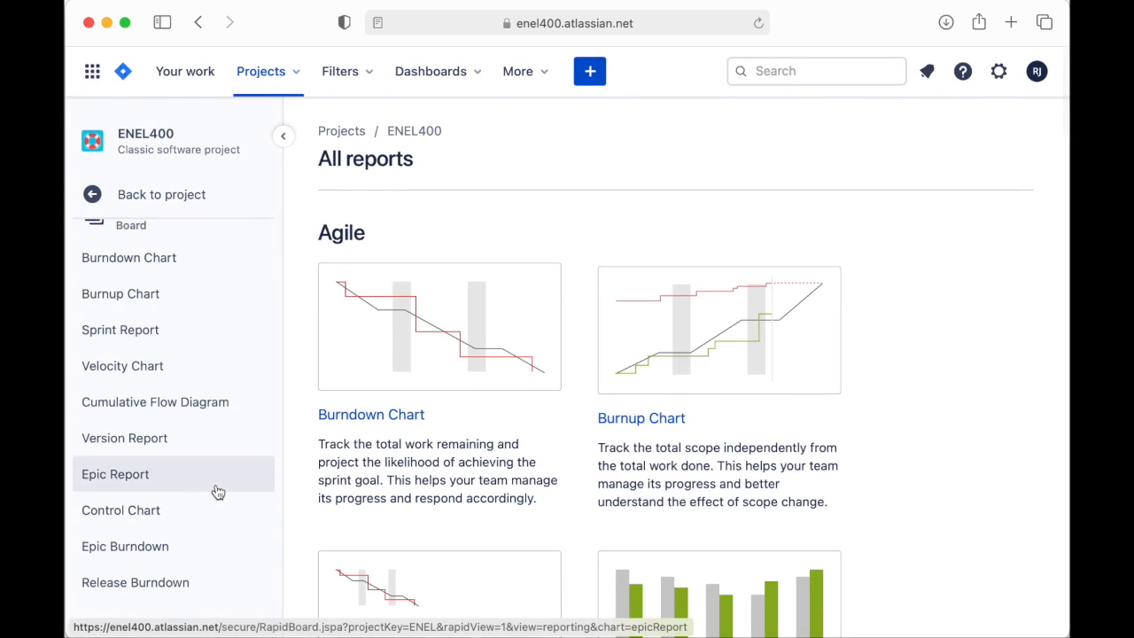
{"action": "scroll", "coordinate": [222, 461], "scroll_direction": "up", "scroll_amount": 4}
{"action": "scroll", "coordinate": [232, 401], "scroll_direction": "down", "scroll_amount": 10}
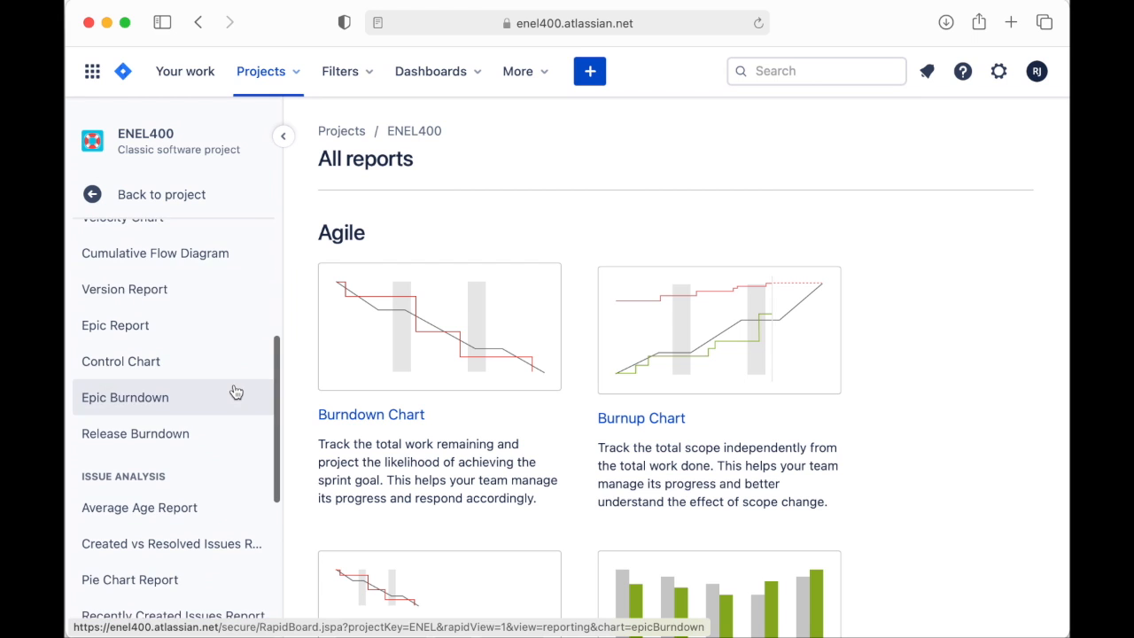
{"action": "scroll", "coordinate": [235, 391], "scroll_direction": "down", "scroll_amount": 4}
{"action": "scroll", "coordinate": [235, 389], "scroll_direction": "up", "scroll_amount": 15}
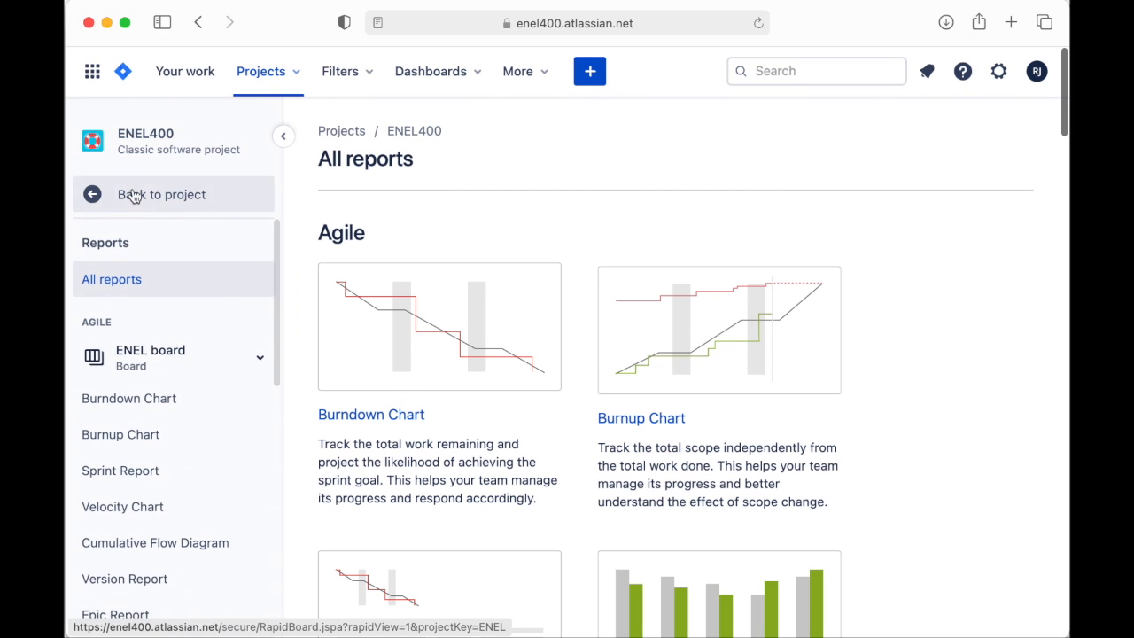
Leave the reports, switch to the ENEL board, and open its board settings
{"action": "left_click", "coordinate": [94, 195]}
{"action": "scroll", "coordinate": [150, 426], "scroll_direction": "down", "scroll_amount": 1}
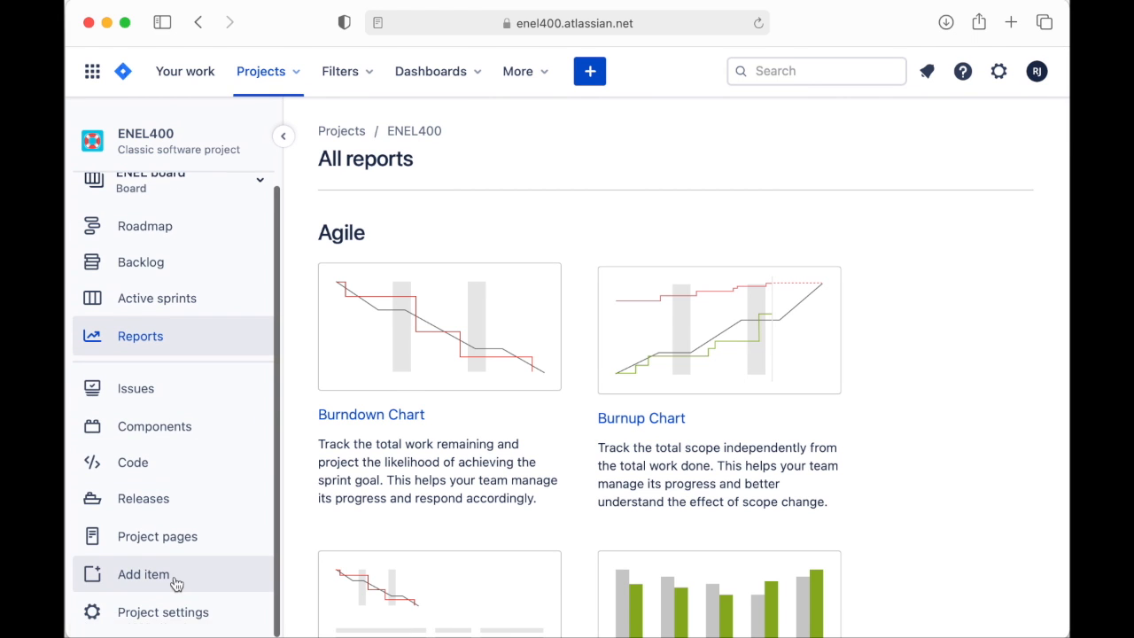
{"action": "scroll", "coordinate": [169, 425], "scroll_direction": "up", "scroll_amount": 1}
{"action": "left_click", "coordinate": [210, 193]}
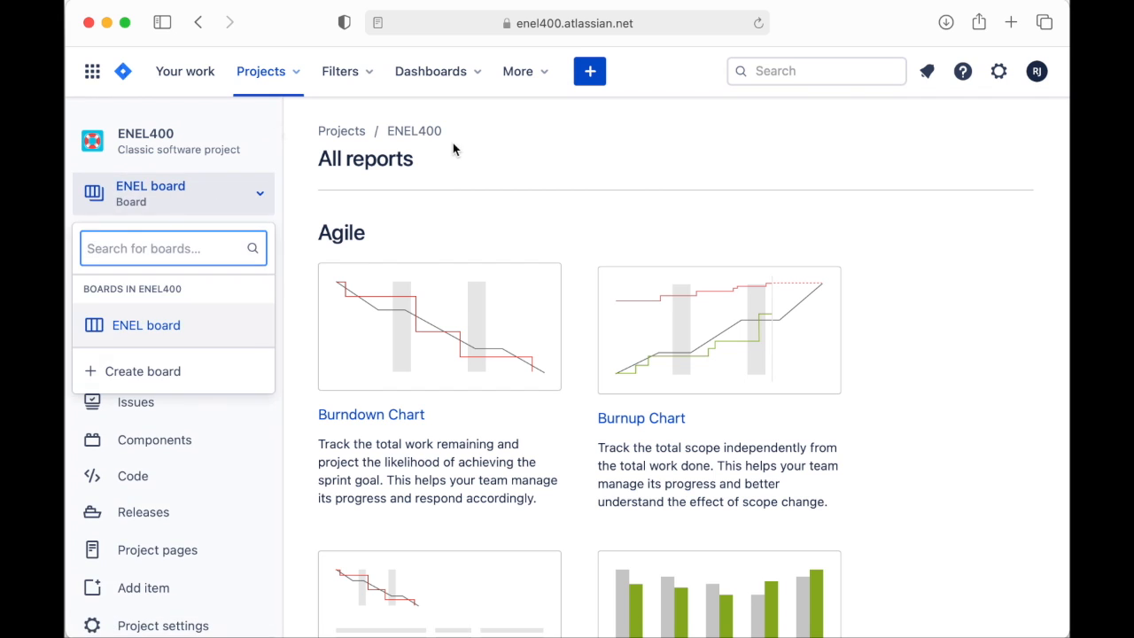
{"action": "left_click", "coordinate": [197, 331]}
{"action": "scroll", "coordinate": [759, 374], "scroll_direction": "down", "scroll_amount": 1}
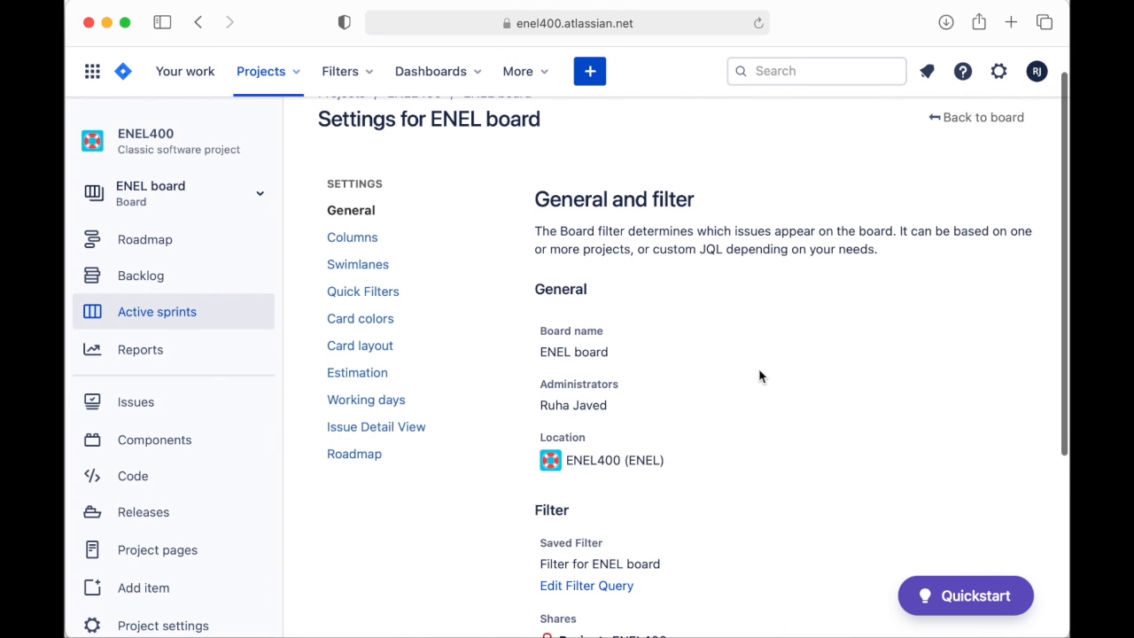
Open the board's column settings and examine the columns and the statuses mapped to them
{"action": "left_click", "coordinate": [352, 248]}
{"action": "scroll", "coordinate": [777, 311], "scroll_direction": "down", "scroll_amount": 3}
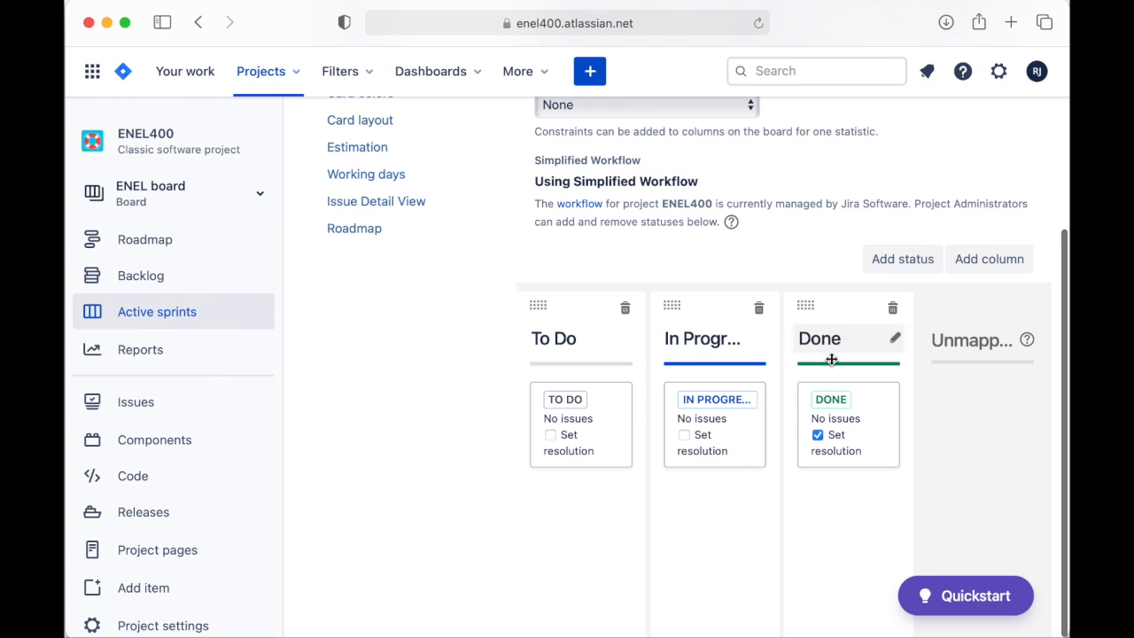
{"action": "scroll", "coordinate": [777, 264], "scroll_direction": "up", "scroll_amount": 2}
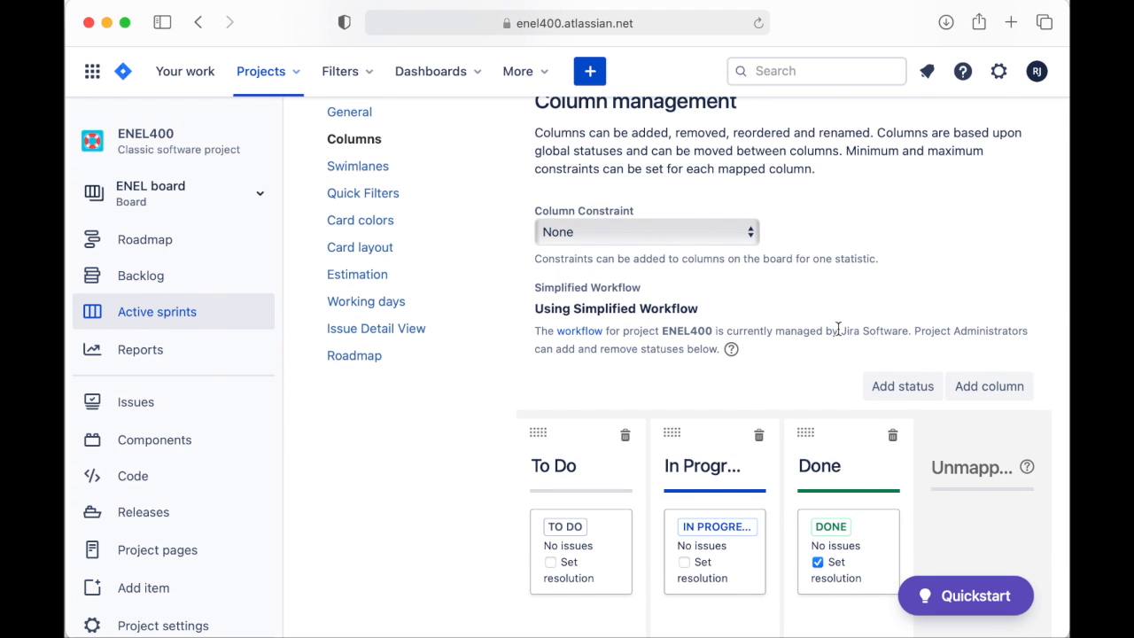
{"action": "scroll", "coordinate": [717, 348], "scroll_direction": "down", "scroll_amount": 2}
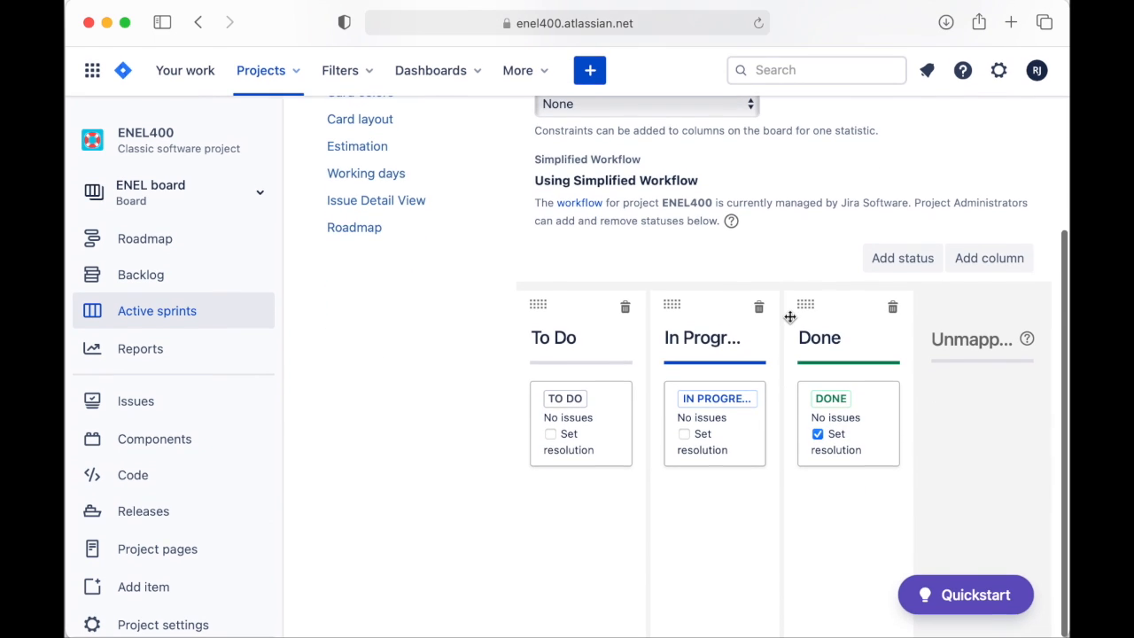
Add a new status named "Review" in the In Progress category to the board's workflow
{"action": "left_click", "coordinate": [901, 264]}
{"action": "type", "text": "Review"}
{"action": "left_click", "coordinate": [734, 452]}
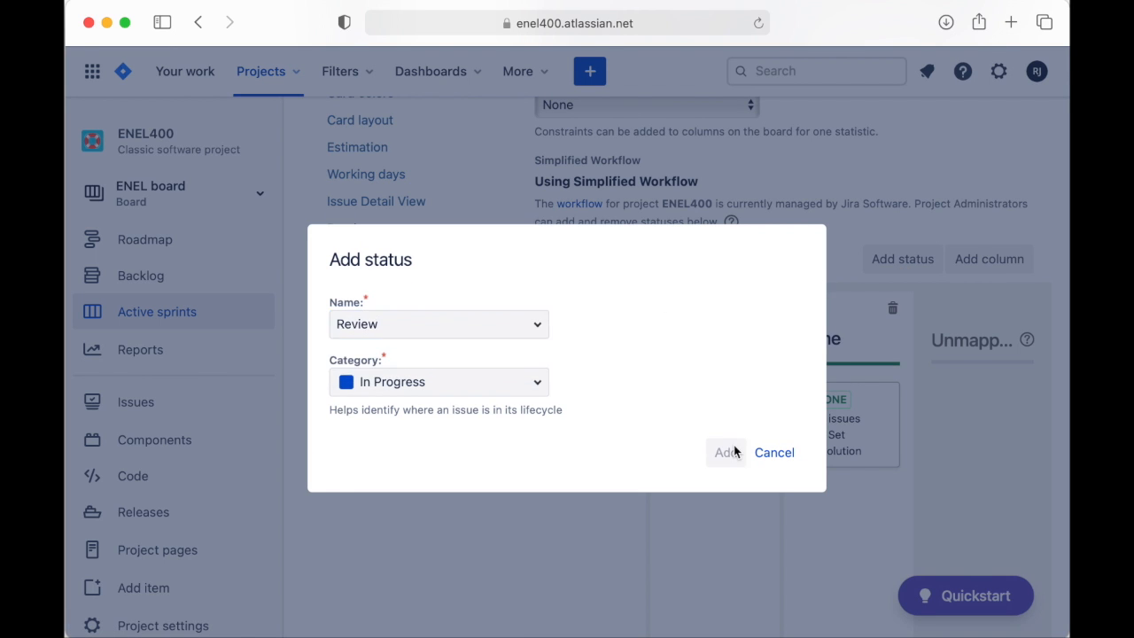
Add a board column named "Review" that uses the category of the existing Review status
{"action": "scroll", "coordinate": [734, 451], "scroll_direction": "up", "scroll_amount": 3}
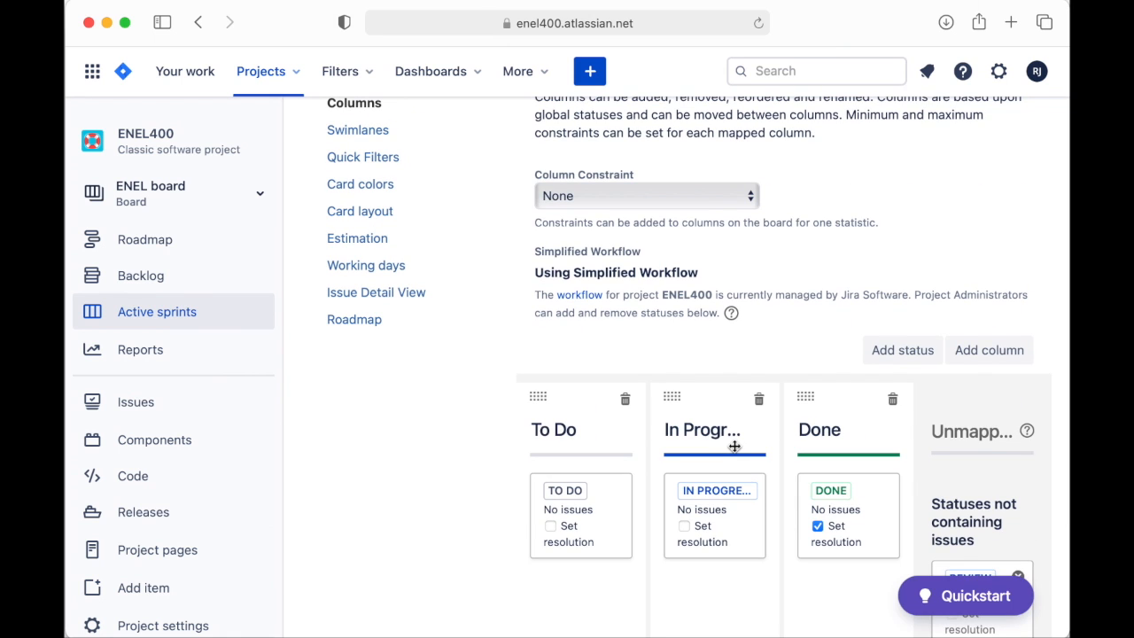
{"action": "left_click", "coordinate": [976, 354]}
{"action": "type", "text": "rEVIEW"}
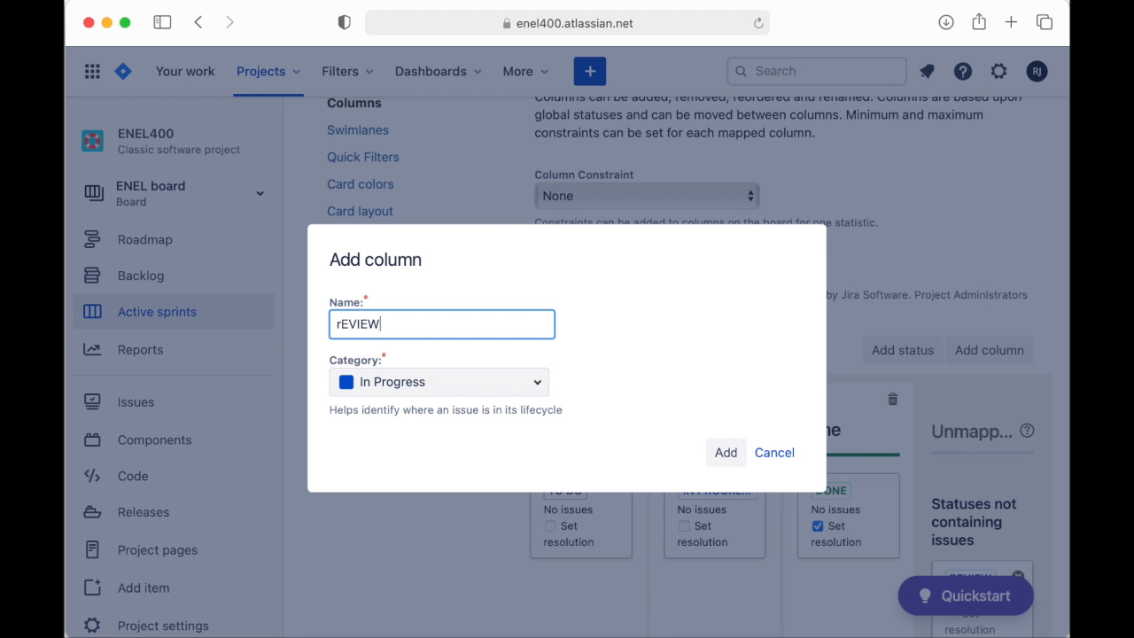
{"action": "type", "text": "view"}
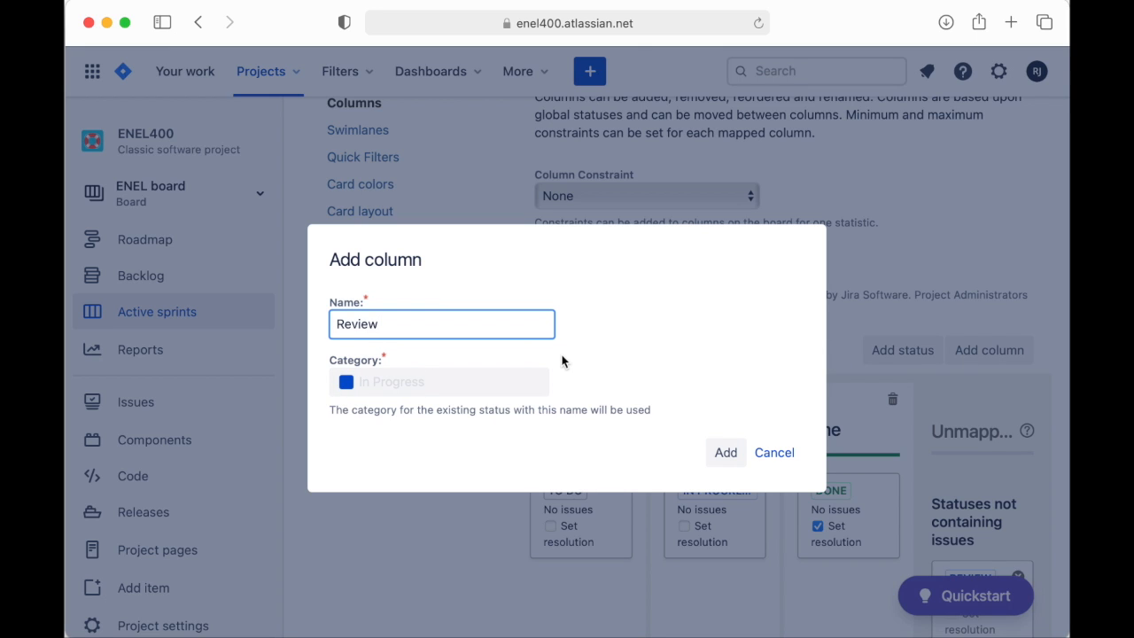
{"action": "left_click", "coordinate": [728, 450]}
{"action": "scroll", "coordinate": [779, 316], "scroll_direction": "down", "scroll_amount": 3}
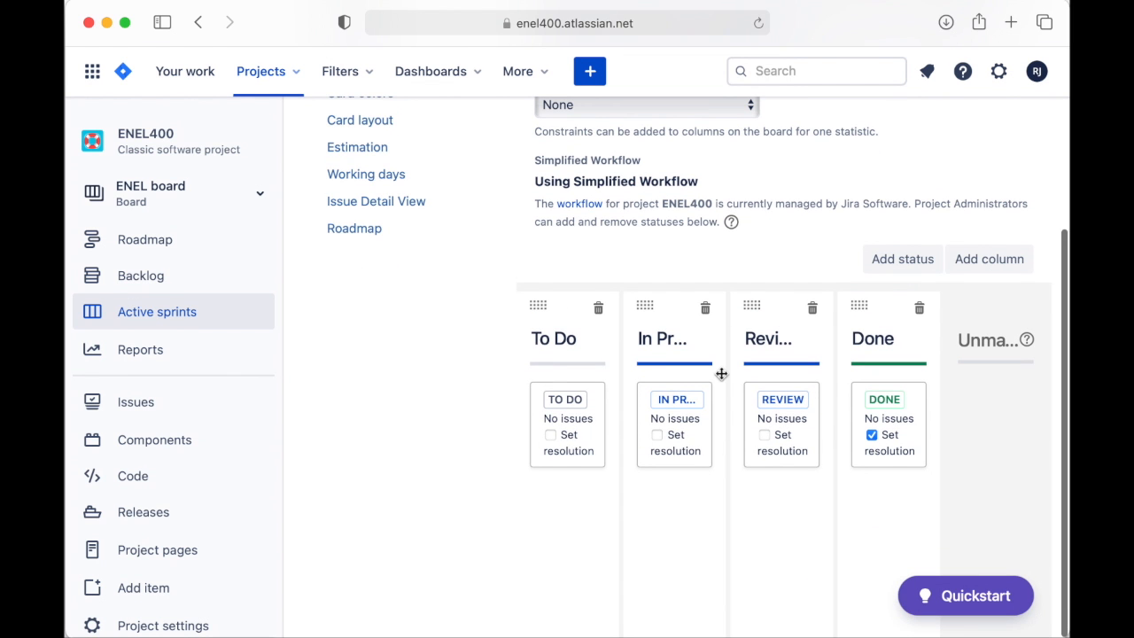
{"action": "left_click", "coordinate": [979, 265]}
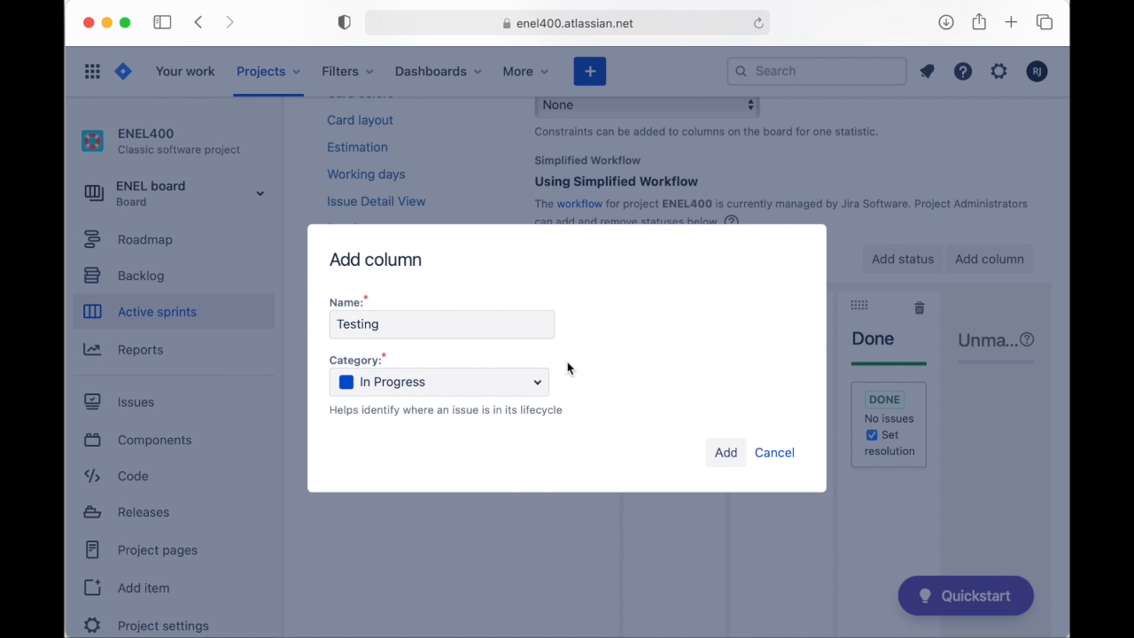
{"action": "left_click", "coordinate": [519, 376]}
{"action": "left_click", "coordinate": [655, 363]}
{"action": "left_click", "coordinate": [772, 452]}
{"action": "left_click", "coordinate": [901, 260]}
{"action": "type", "text": "Tes"}
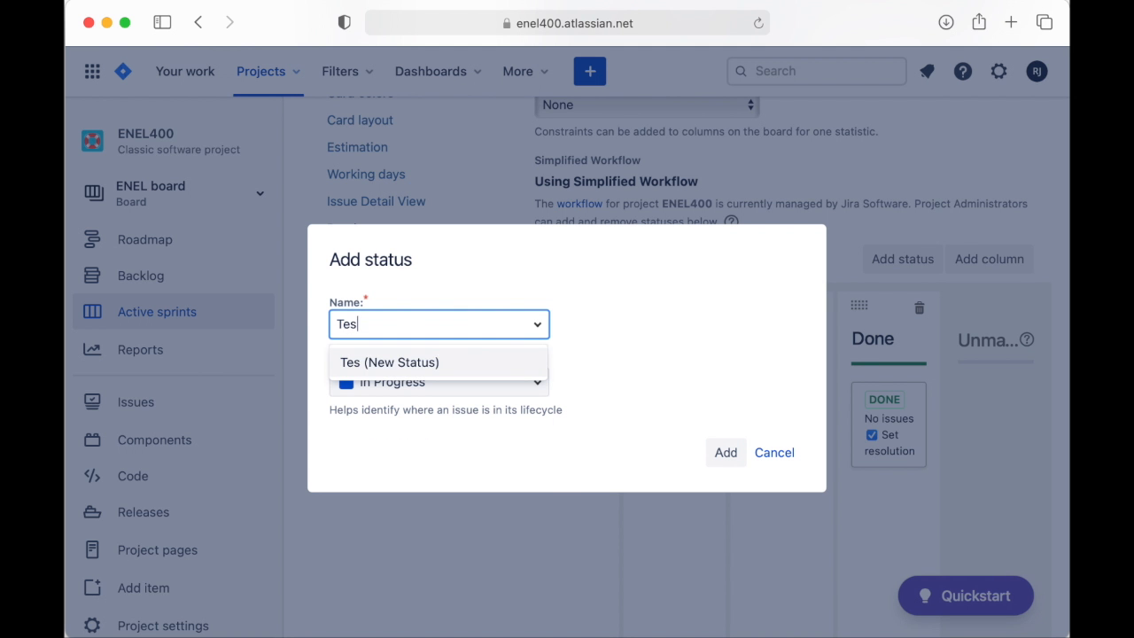
{"action": "type", "text": "tin"}
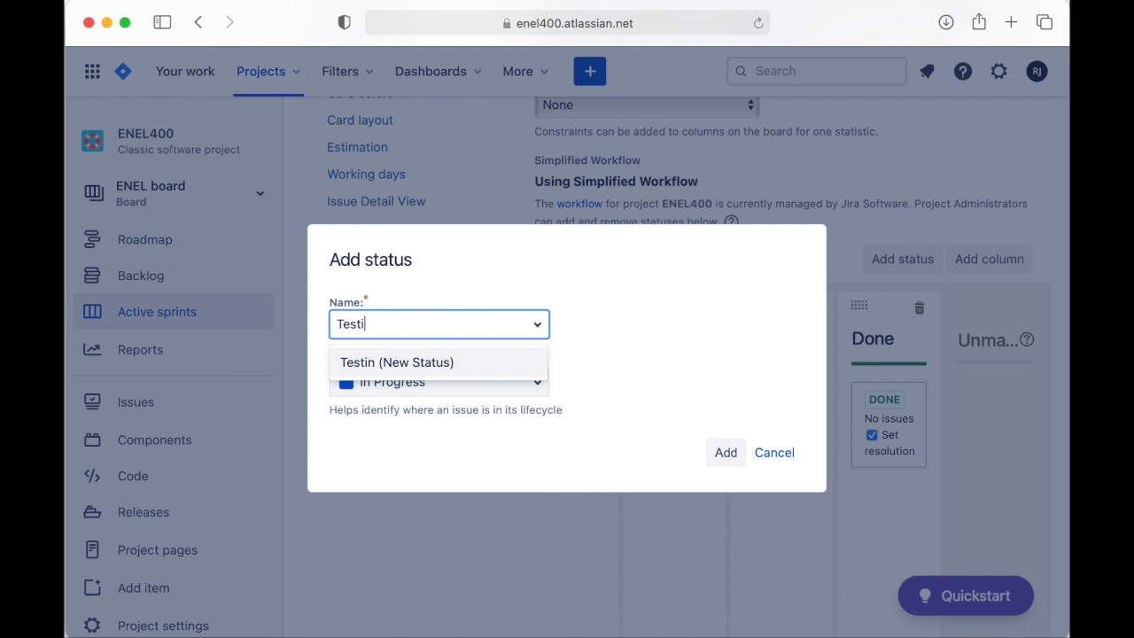
{"action": "key", "text": "BackSpace"}
{"action": "key", "text": "BackSpace"}
{"action": "key", "text": "BackSpace"}
{"action": "key", "text": "BackSpace"}
{"action": "key", "text": "BackSpace"}
{"action": "key", "text": "BackSpace"}
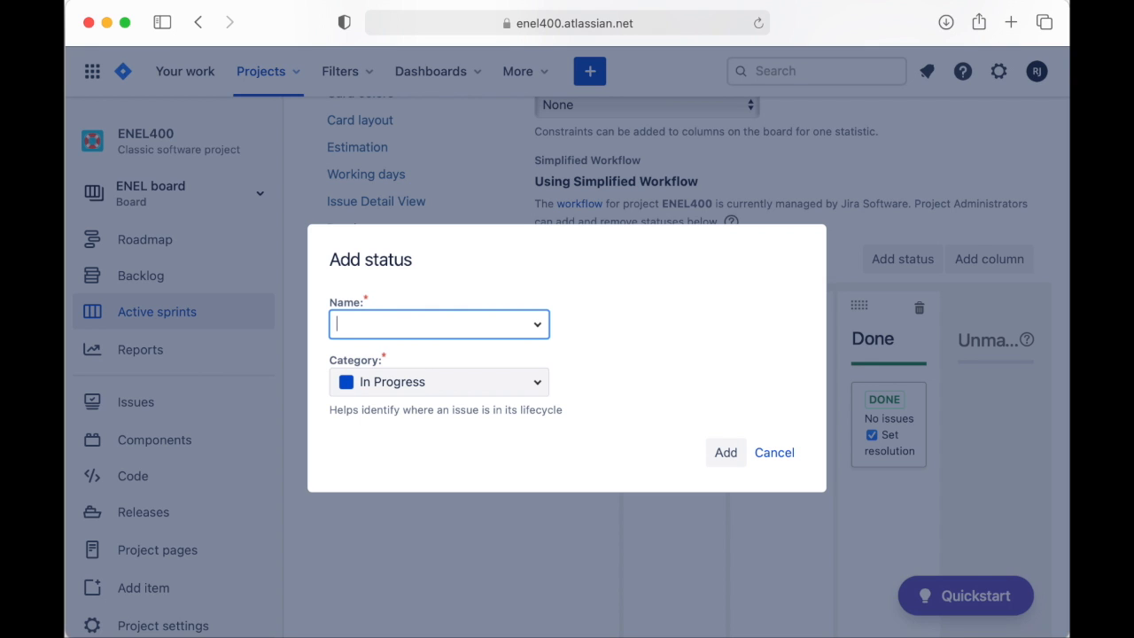
{"action": "type", "text": "In test"}
{"action": "key", "text": "BackSpace"}
{"action": "key", "text": "BackSpace"}
{"action": "key", "text": "BackSpace"}
{"action": "key", "text": "BackSpace"}
{"action": "type", "text": "Test"}
{"action": "key", "text": "BackSpace"}
{"action": "key", "text": "BackSpace"}
{"action": "key", "text": "BackSpace"}
{"action": "key", "text": "BackSpace"}
{"action": "key", "text": "BackSpace"}
{"action": "key", "text": "BackSpace"}
{"action": "key", "text": "BackSpace"}
{"action": "type", "text": "Testing"}
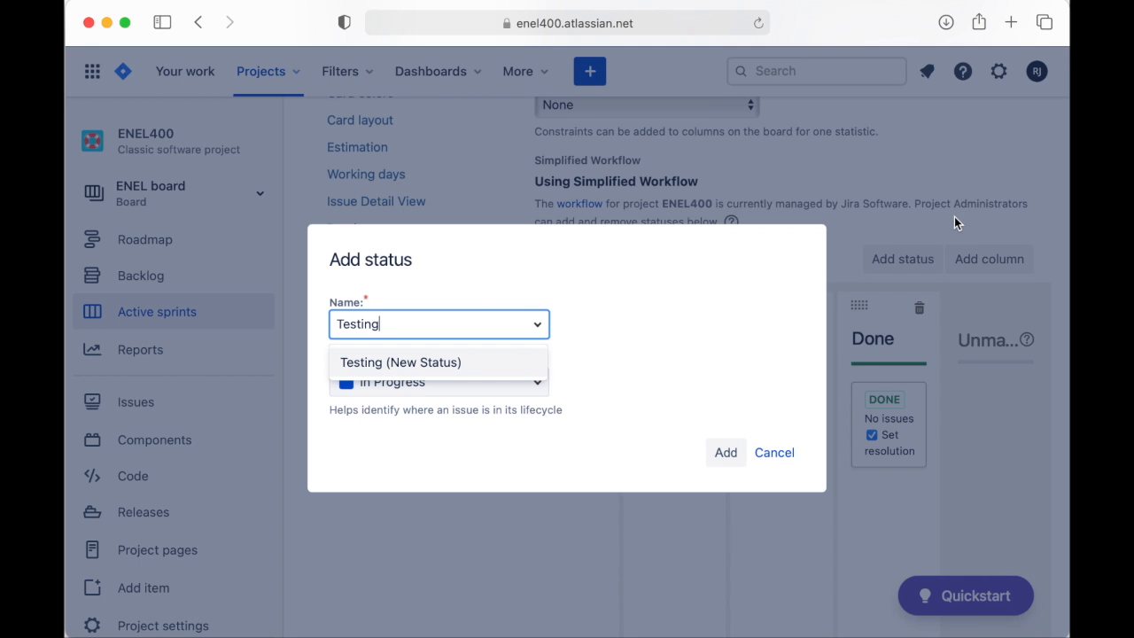
{"action": "left_click", "coordinate": [776, 455]}
Rename the Review column to "In Review"
{"action": "left_click", "coordinate": [816, 342]}
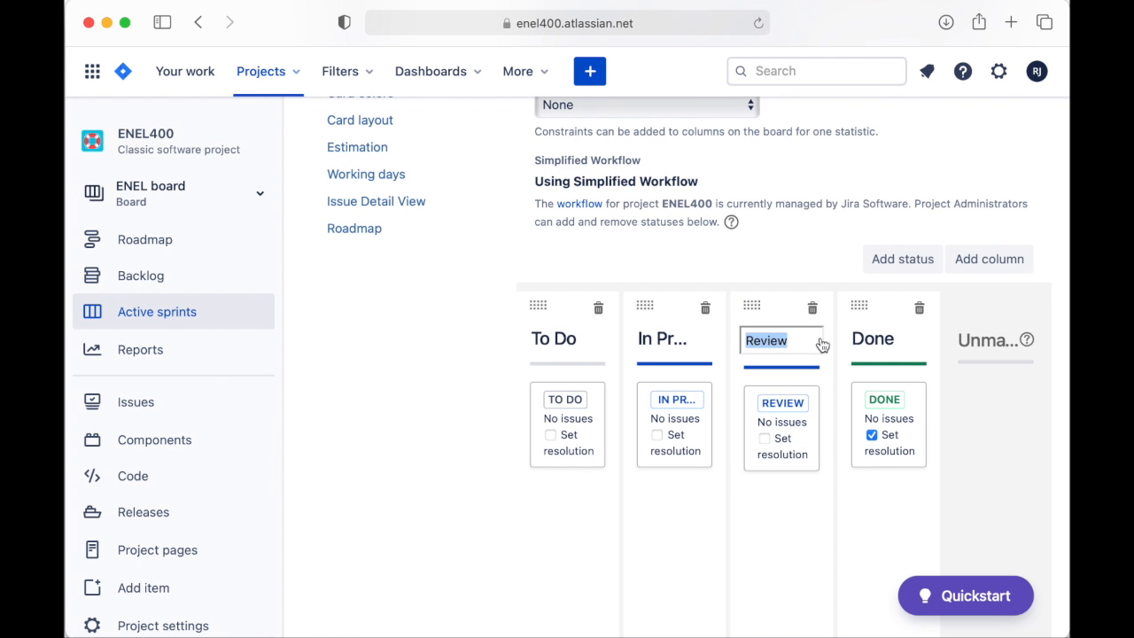
{"action": "left_click", "coordinate": [747, 342]}
{"action": "type", "text": "iN"}
{"action": "key", "text": "BackSpace"}
{"action": "key", "text": "BackSpace"}
{"action": "key", "text": "BackSpace"}
{"action": "type", "text": "In"}
{"action": "key", "text": "Return"}
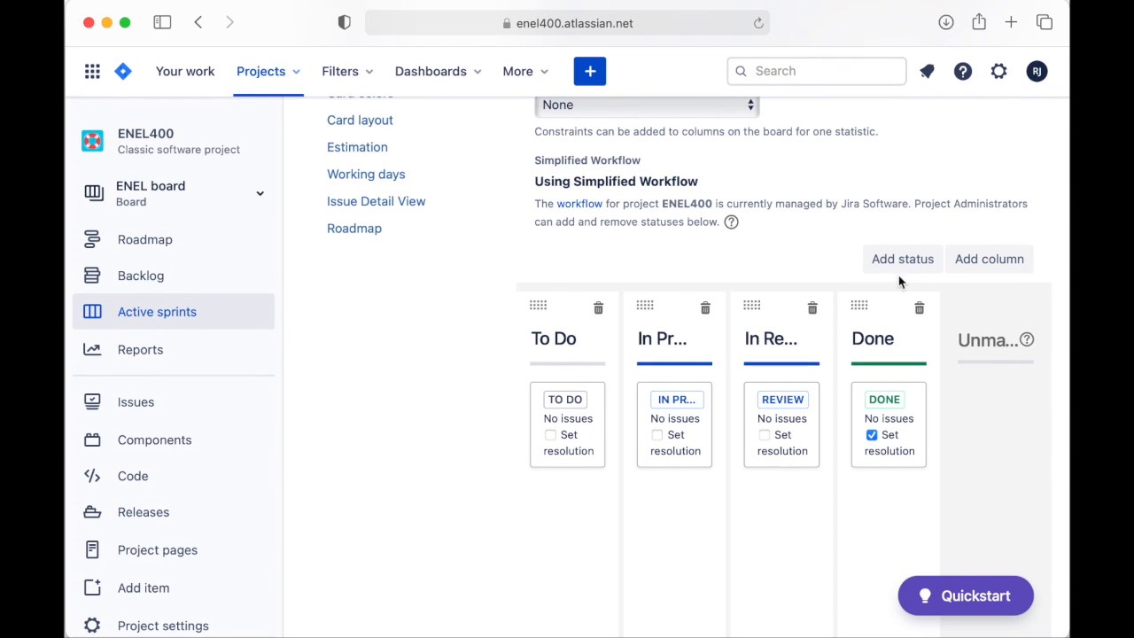
Add a new status named "In Testing" in the In Progress category
{"action": "left_click", "coordinate": [913, 258]}
{"action": "type", "text": "In Testing"}
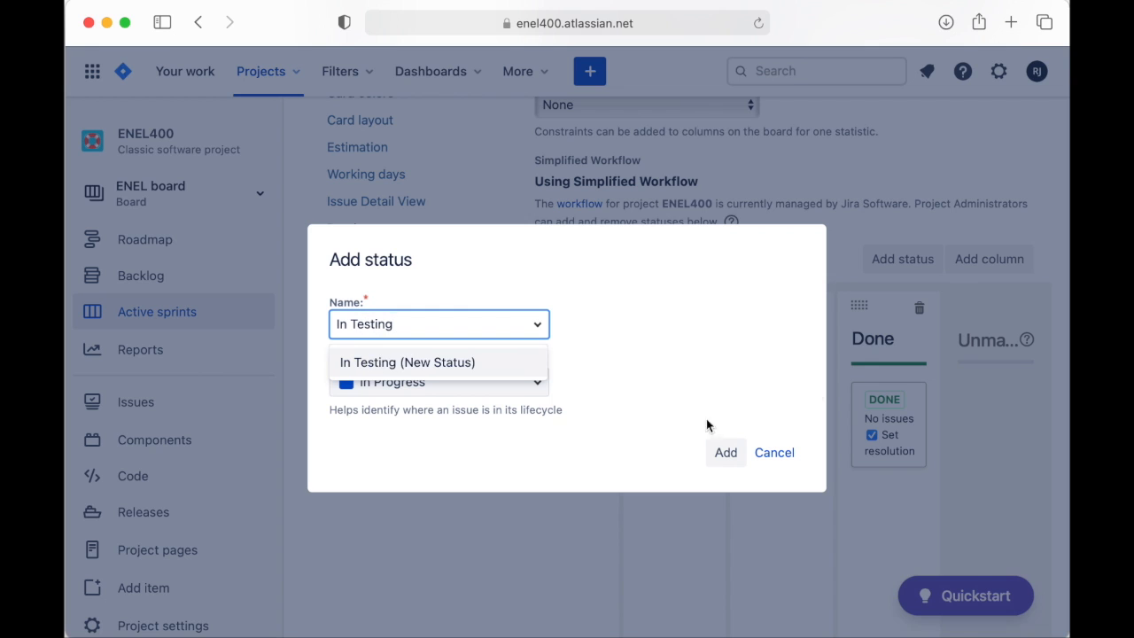
{"action": "left_click", "coordinate": [568, 465]}
{"action": "left_click", "coordinate": [498, 382]}
{"action": "left_click", "coordinate": [641, 374]}
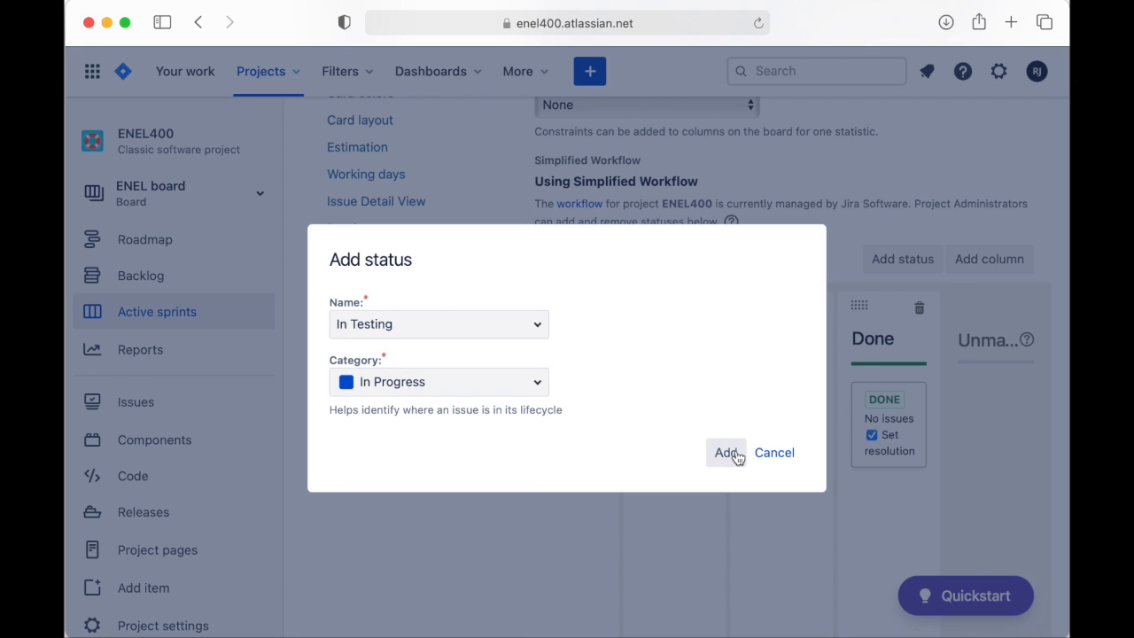
{"action": "left_click", "coordinate": [528, 384]}
{"action": "left_click", "coordinate": [650, 373]}
{"action": "left_click", "coordinate": [725, 453]}
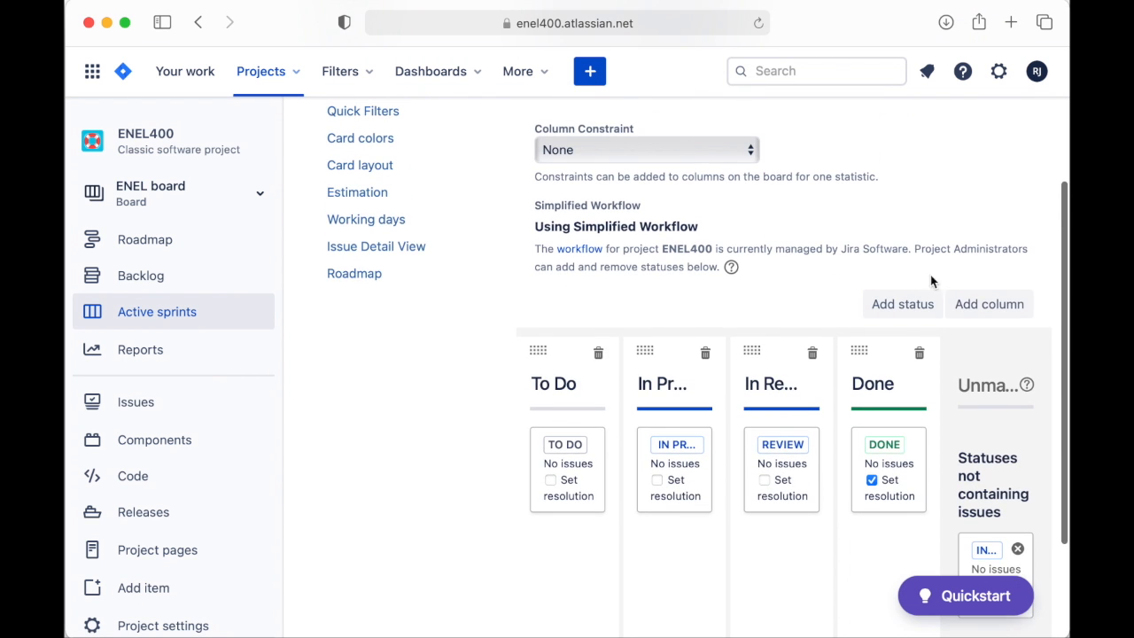
Add a board column named "In Testing" to match the new status
{"action": "left_click", "coordinate": [981, 303]}
{"action": "type", "text": "In Testing"}
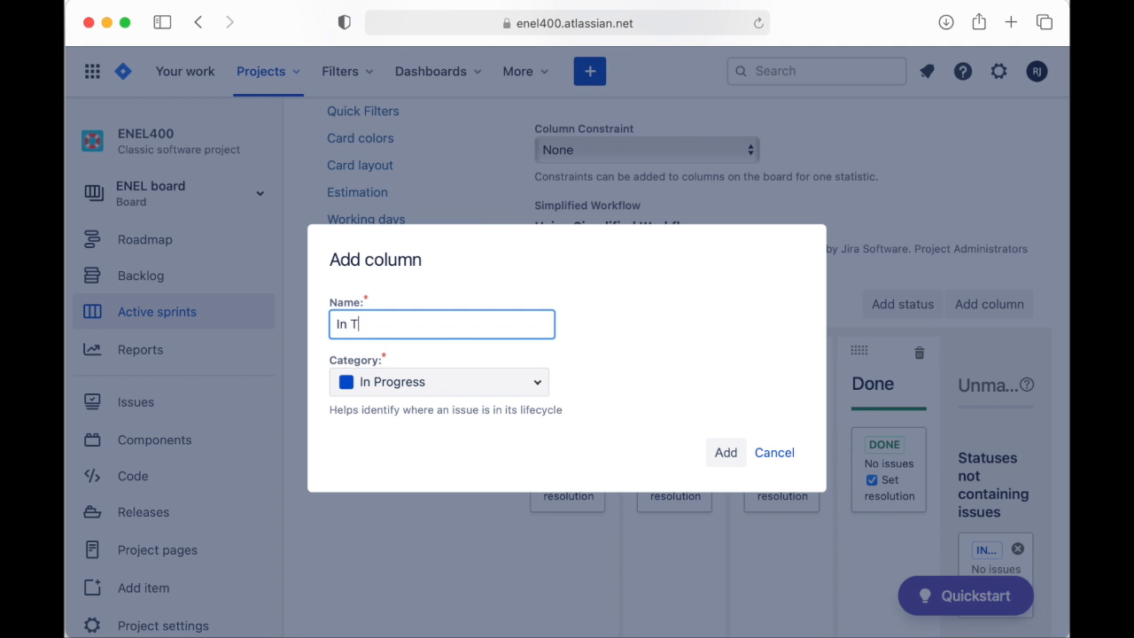
{"action": "left_click", "coordinate": [726, 452]}
{"action": "scroll", "coordinate": [733, 455], "scroll_direction": "down", "scroll_amount": 2}
{"action": "scroll", "coordinate": [734, 455], "scroll_direction": "up", "scroll_amount": 2}
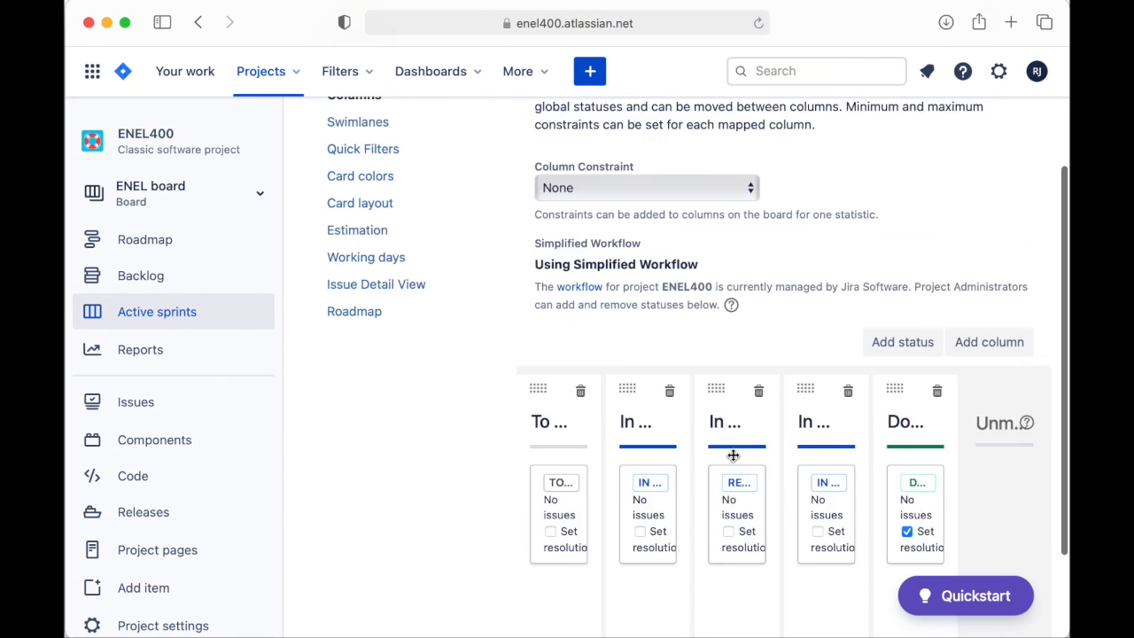
View the board's Swimlanes, Card layout and Card colors settings
{"action": "scroll", "coordinate": [734, 455], "scroll_direction": "up", "scroll_amount": 2}
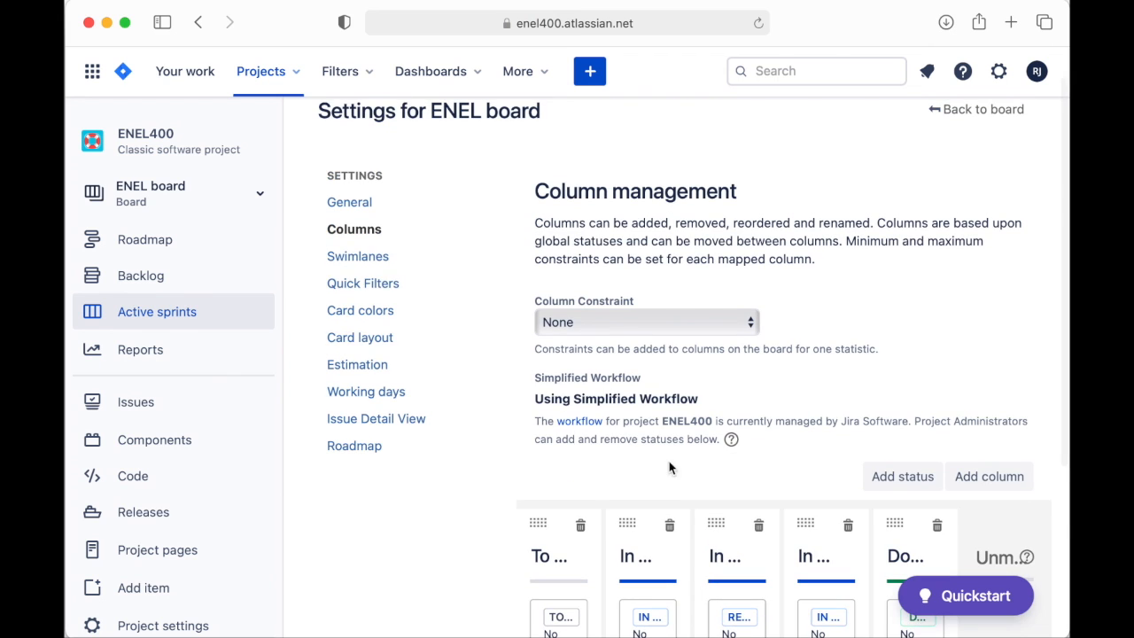
{"action": "left_click", "coordinate": [376, 259]}
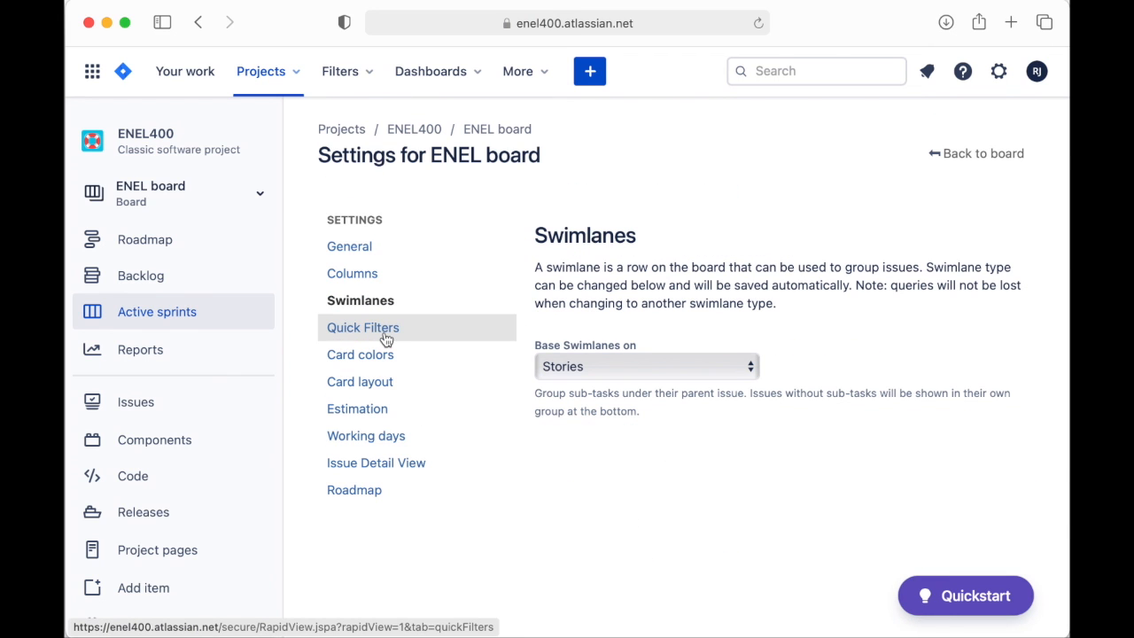
{"action": "left_click", "coordinate": [387, 386]}
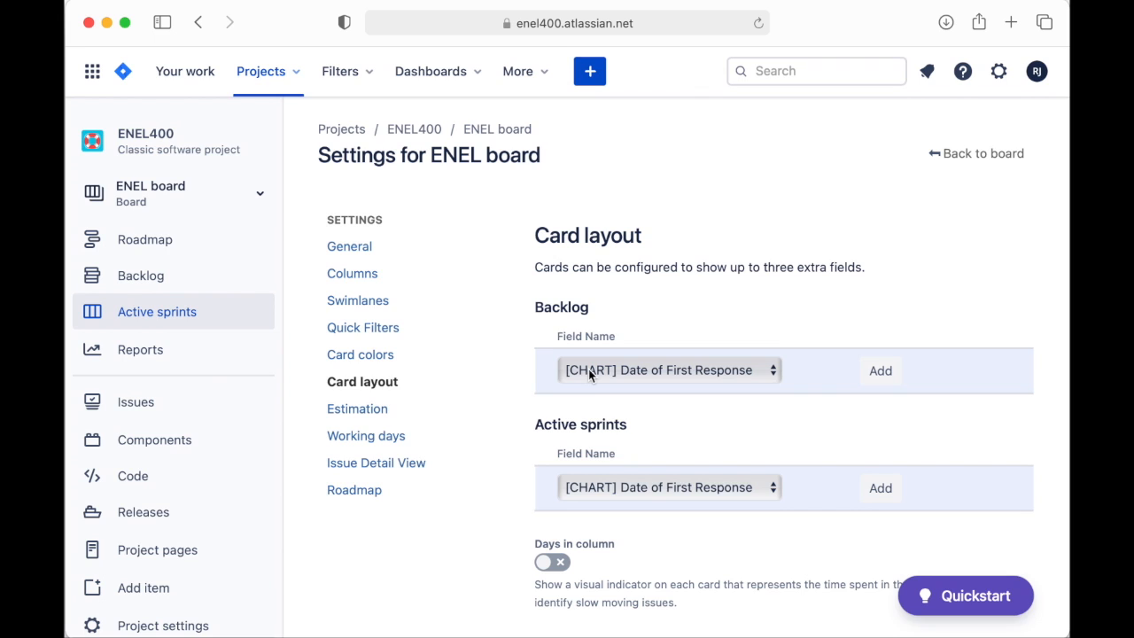
{"action": "left_click", "coordinate": [382, 354]}
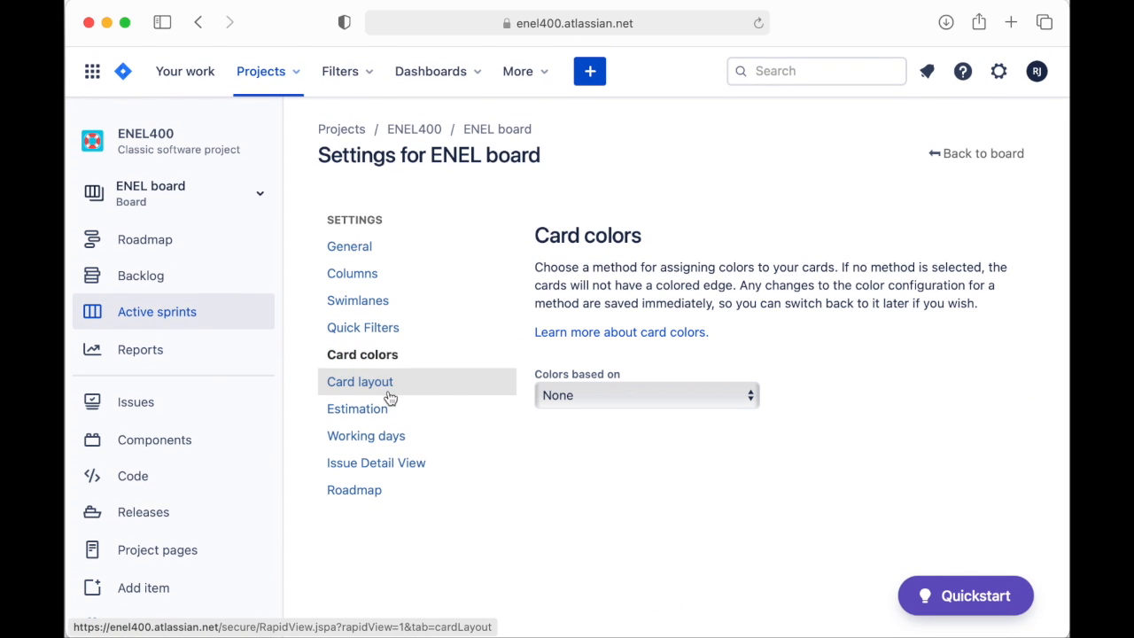
Check which boards the project offers, then leave the settings and return to the ENEL board's active sprints
{"action": "left_click", "coordinate": [159, 190]}
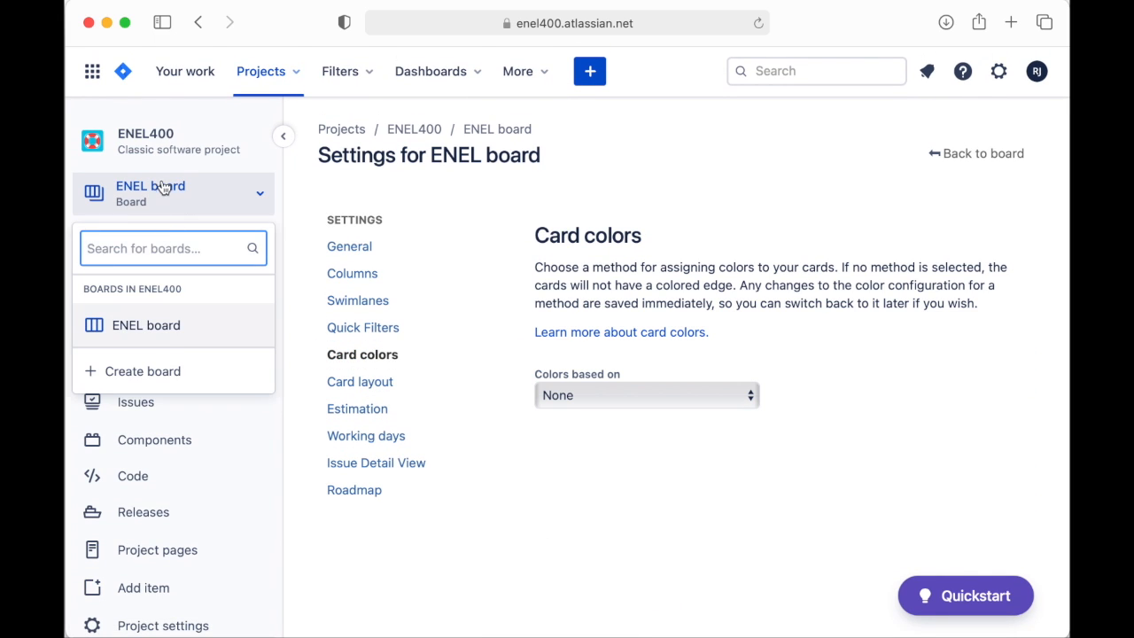
{"action": "left_click", "coordinate": [167, 326]}
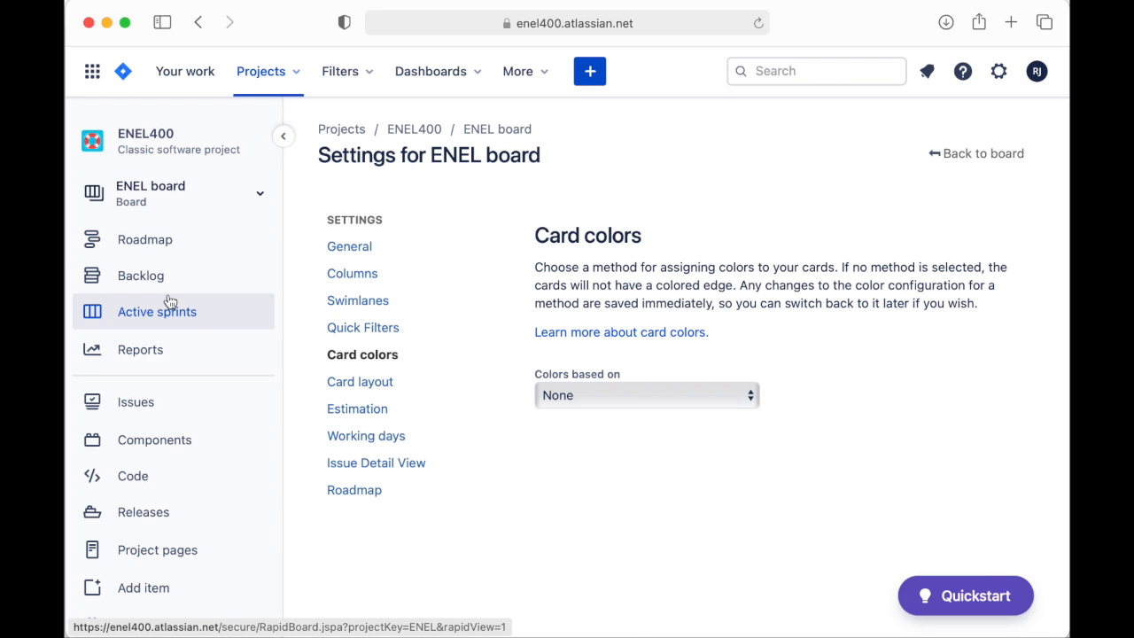
{"action": "left_click", "coordinate": [199, 185]}
{"action": "left_click", "coordinate": [153, 333]}
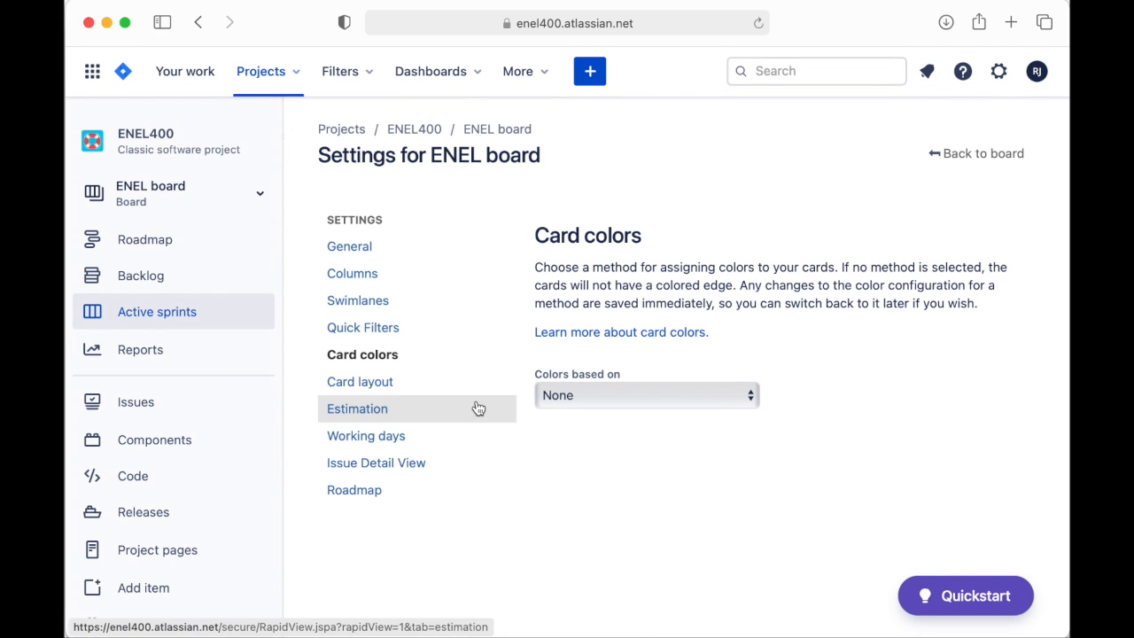
{"action": "left_click", "coordinate": [981, 153]}
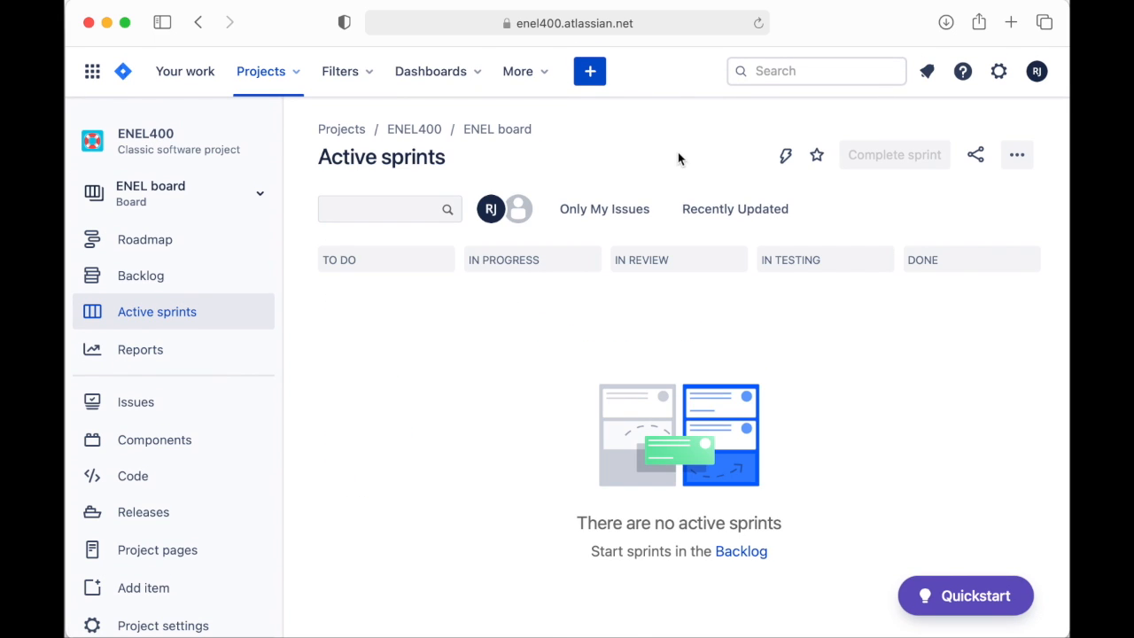
Start a new issue of type Task in ENEL400 with the summary "Design Review - Scheduling"
{"action": "left_click", "coordinate": [591, 78]}
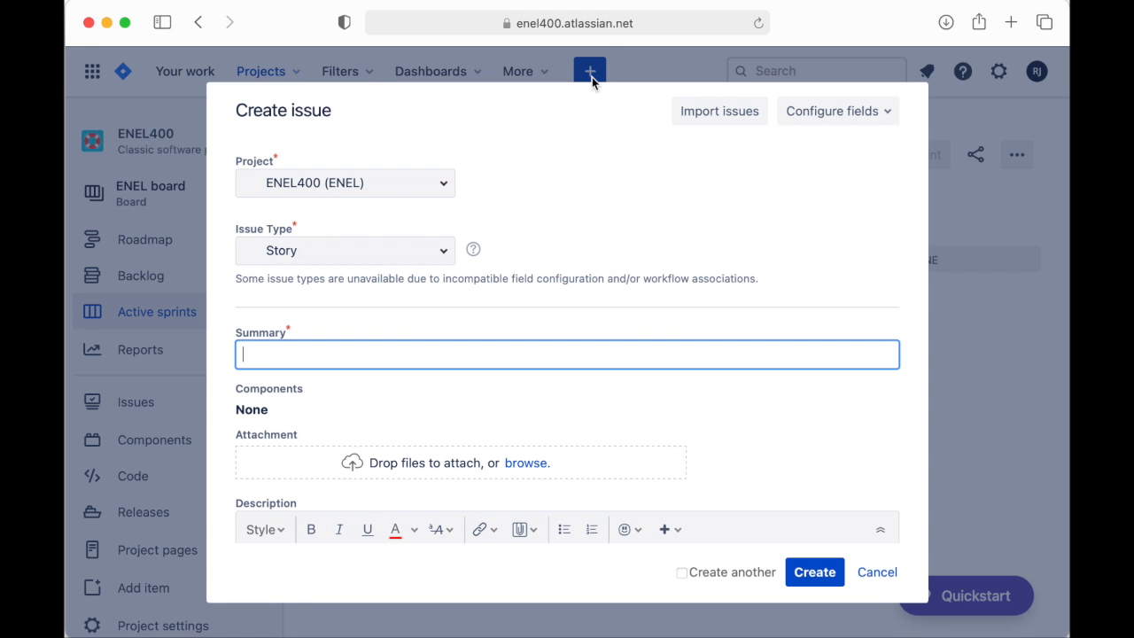
{"action": "left_click", "coordinate": [440, 253]}
{"action": "left_click", "coordinate": [401, 286]}
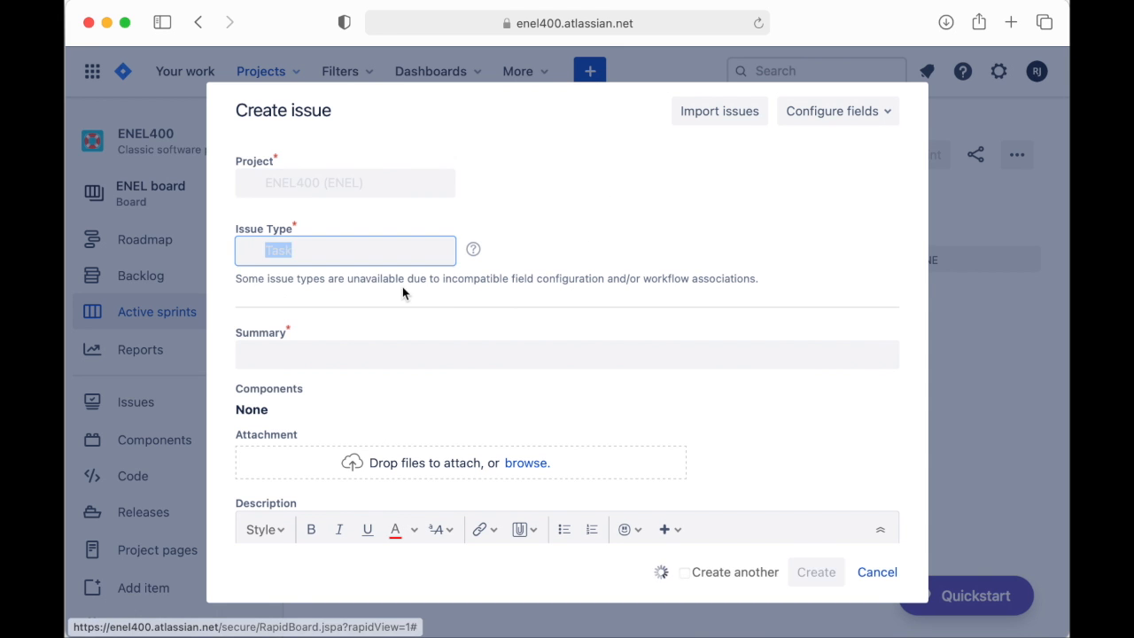
{"action": "scroll", "coordinate": [567, 270], "scroll_direction": "down", "scroll_amount": 1}
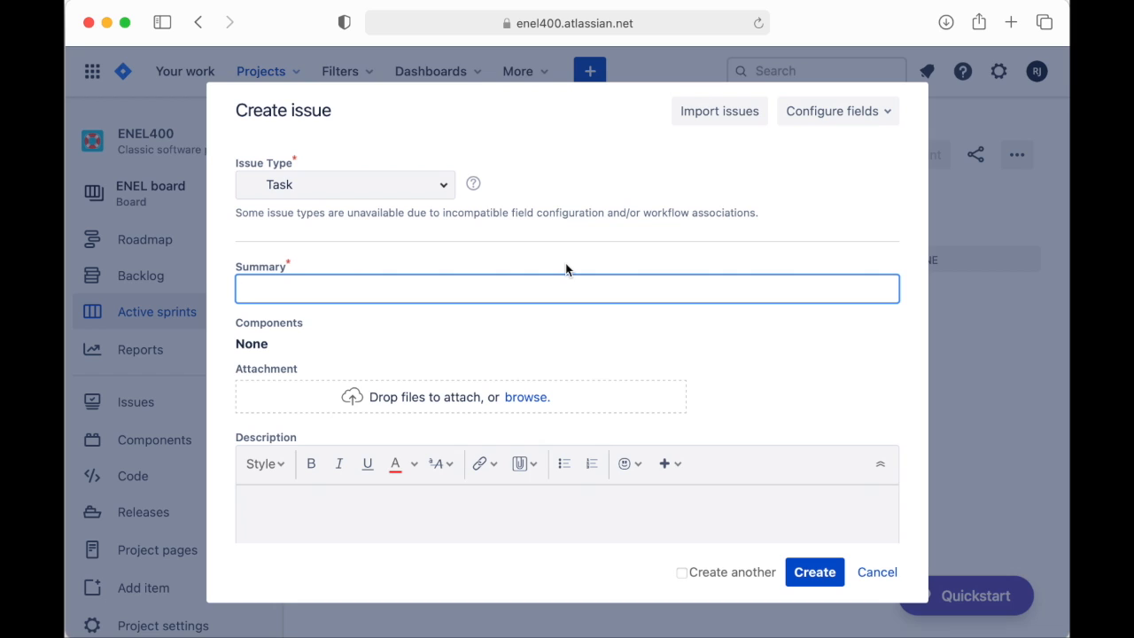
{"action": "type", "text": "Design Review -"}
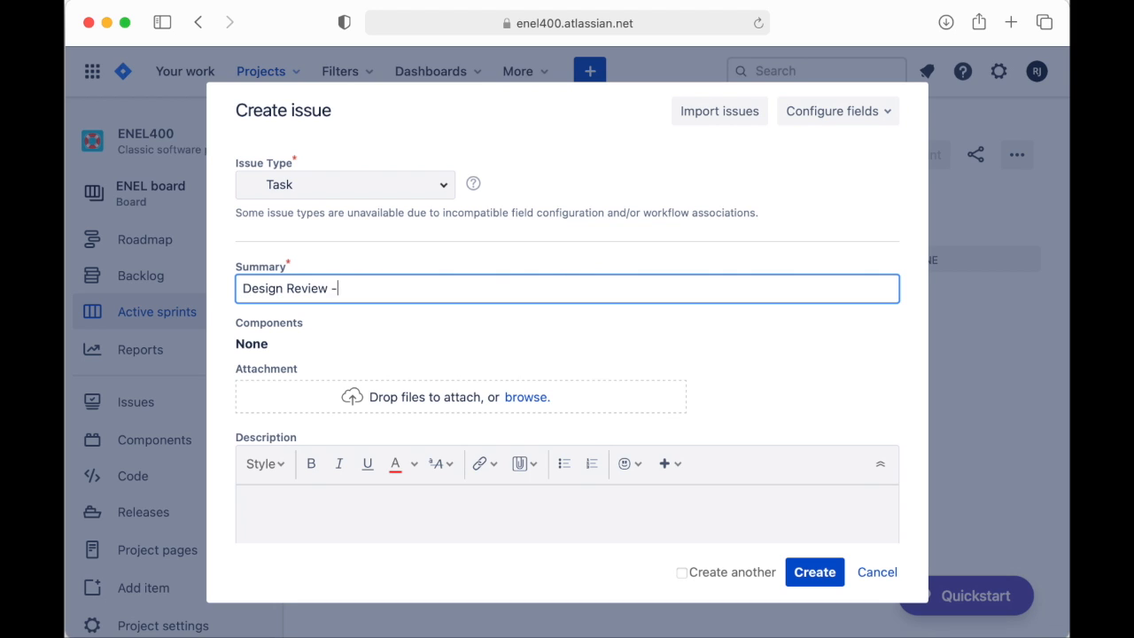
{"action": "type", "text": " Scheduling"}
Describe the task: the assignee completes the scheduling section of the design review document by January 27th; no other sections in the document rely on this
{"action": "scroll", "coordinate": [469, 334], "scroll_direction": "down", "scroll_amount": 3}
{"action": "left_click", "coordinate": [404, 342]}
{"action": "type", "text": "rUHA"}
{"action": "key", "text": "BackSpace"}
{"action": "key", "text": "BackSpace"}
{"action": "key", "text": "BackSpace"}
{"action": "key", "text": "BackSpace"}
{"action": "type", "text": "Assigned to Ruha to complete scheduling "}
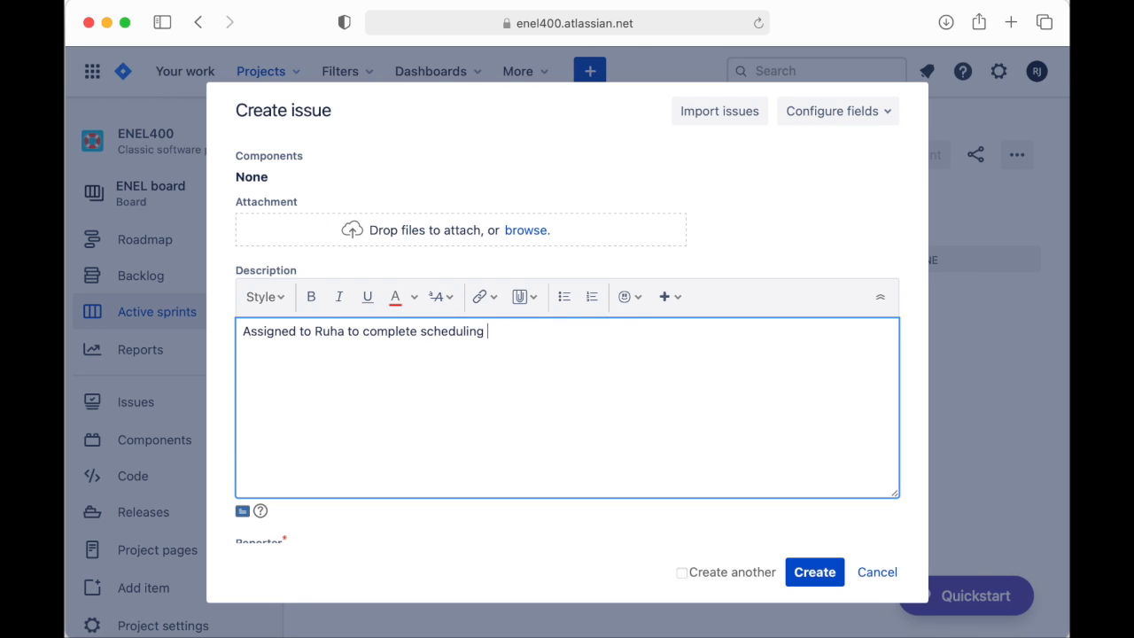
{"action": "type", "text": "section of design review"}
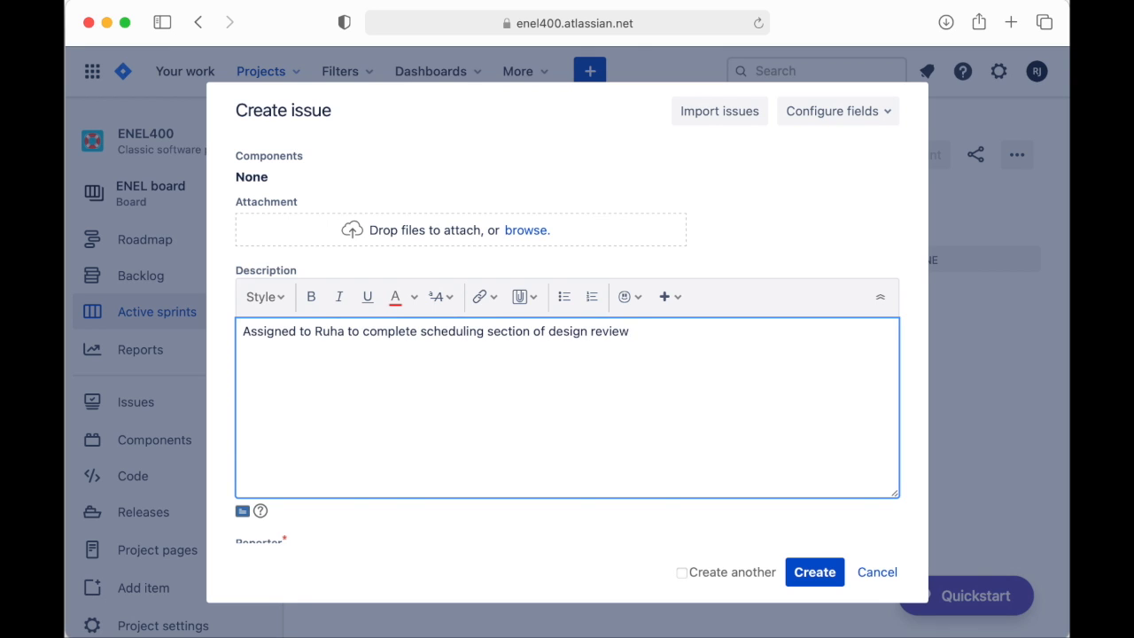
{"action": "type", "text": " document"}
{"action": "type", "text": ". nO"}
{"action": "type", "text": "o other sections"}
{"action": "type", "text": " rely on this."}
{"action": "left_click", "coordinate": [750, 331]}
{"action": "type", "text": "in"}
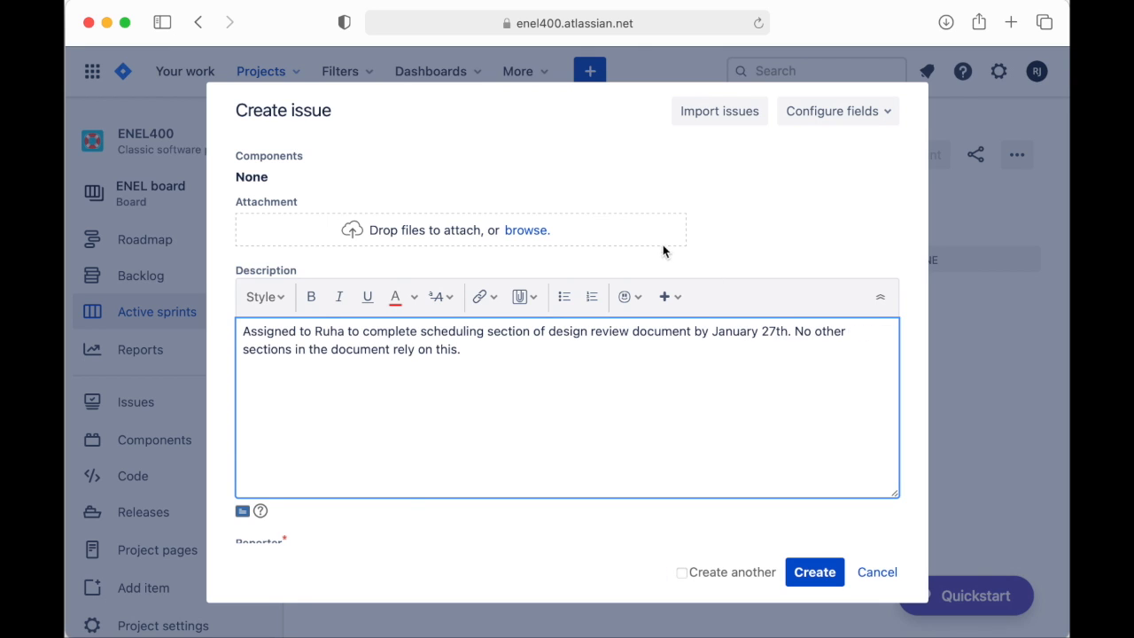
Assign the task to yourself and check the available linked-issue types, keeping the type as blocks
{"action": "scroll", "coordinate": [658, 245], "scroll_direction": "down", "scroll_amount": 3}
{"action": "scroll", "coordinate": [712, 400], "scroll_direction": "down", "scroll_amount": 4}
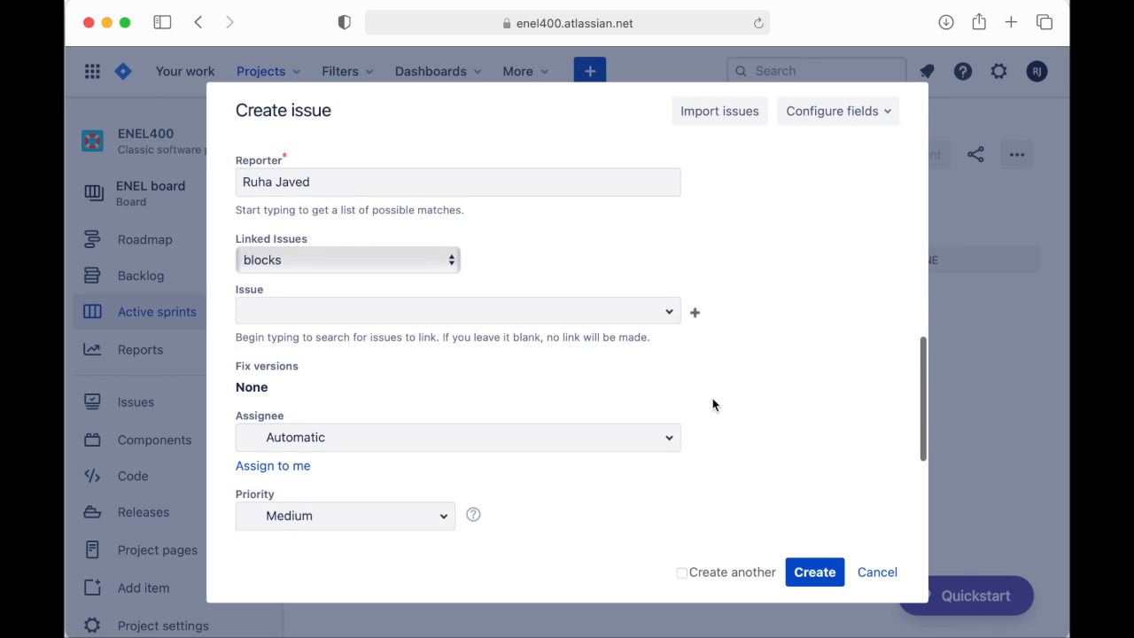
{"action": "left_click", "coordinate": [286, 282]}
{"action": "scroll", "coordinate": [757, 206], "scroll_direction": "up", "scroll_amount": 5}
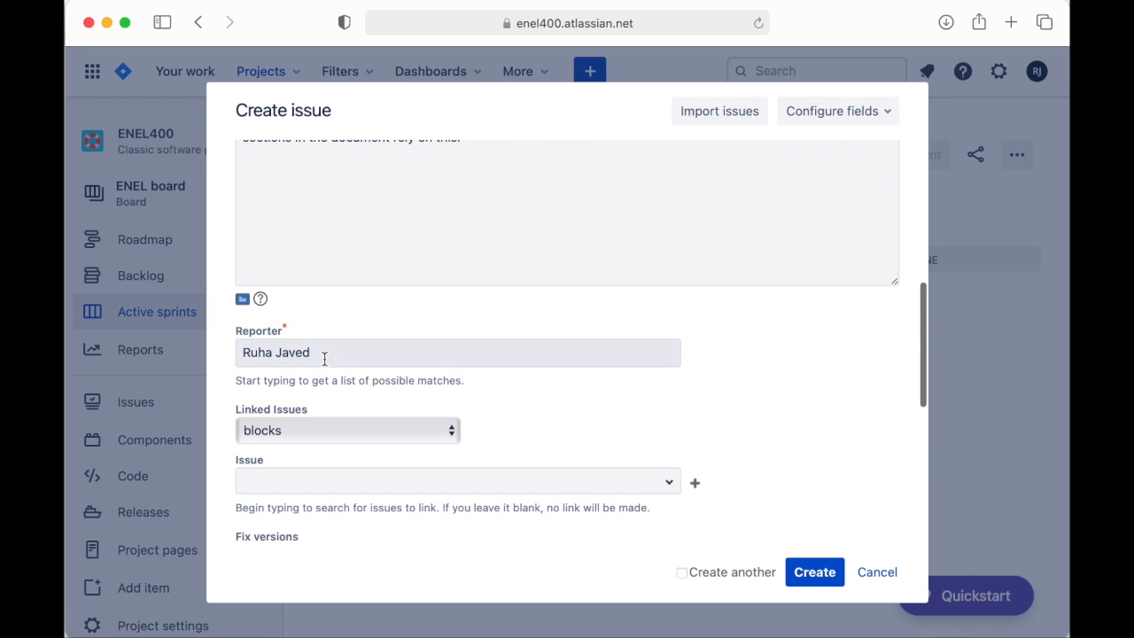
{"action": "scroll", "coordinate": [472, 426], "scroll_direction": "down", "scroll_amount": 5}
{"action": "left_click", "coordinate": [445, 222]}
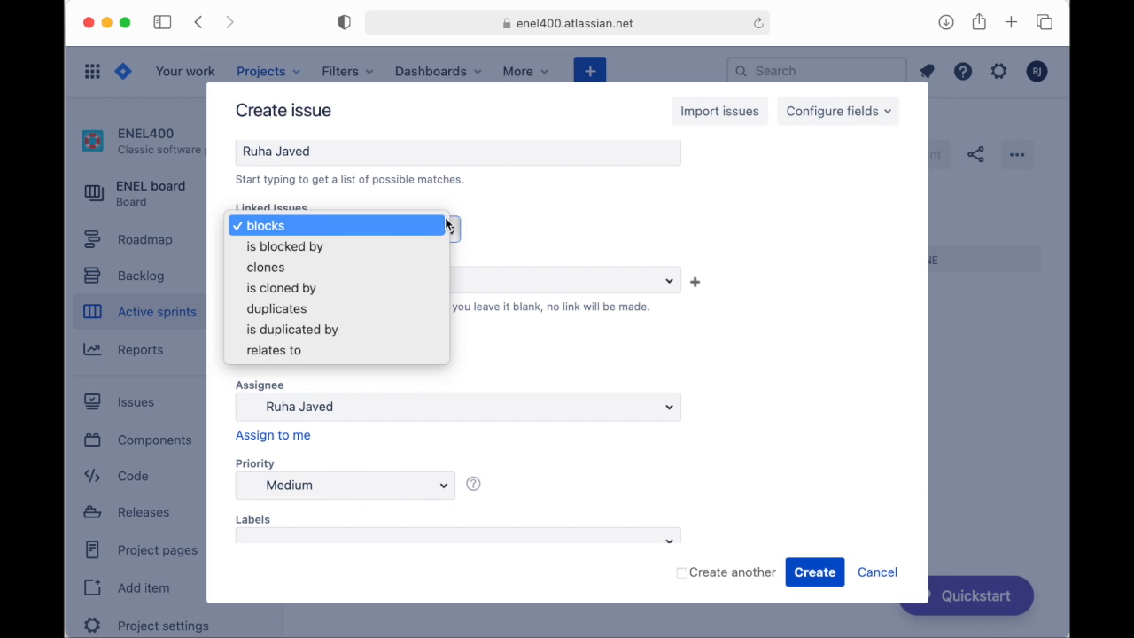
{"action": "left_click", "coordinate": [532, 221]}
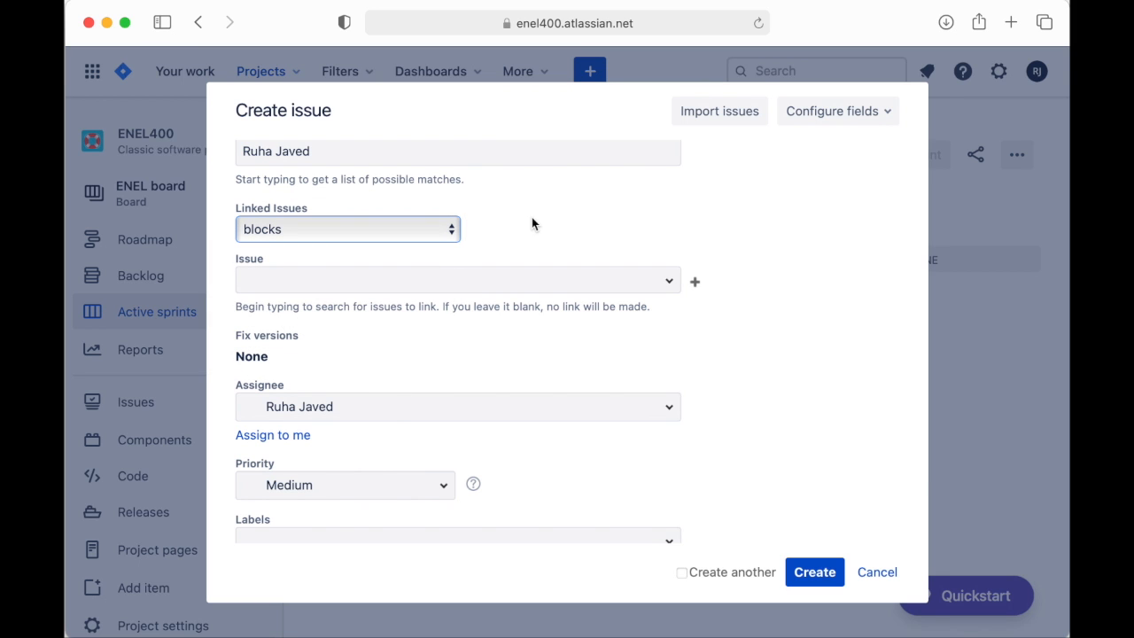
Check the priority, label and sprint choices, keep the priority at Medium, and create the task
{"action": "scroll", "coordinate": [726, 325], "scroll_direction": "down", "scroll_amount": 5}
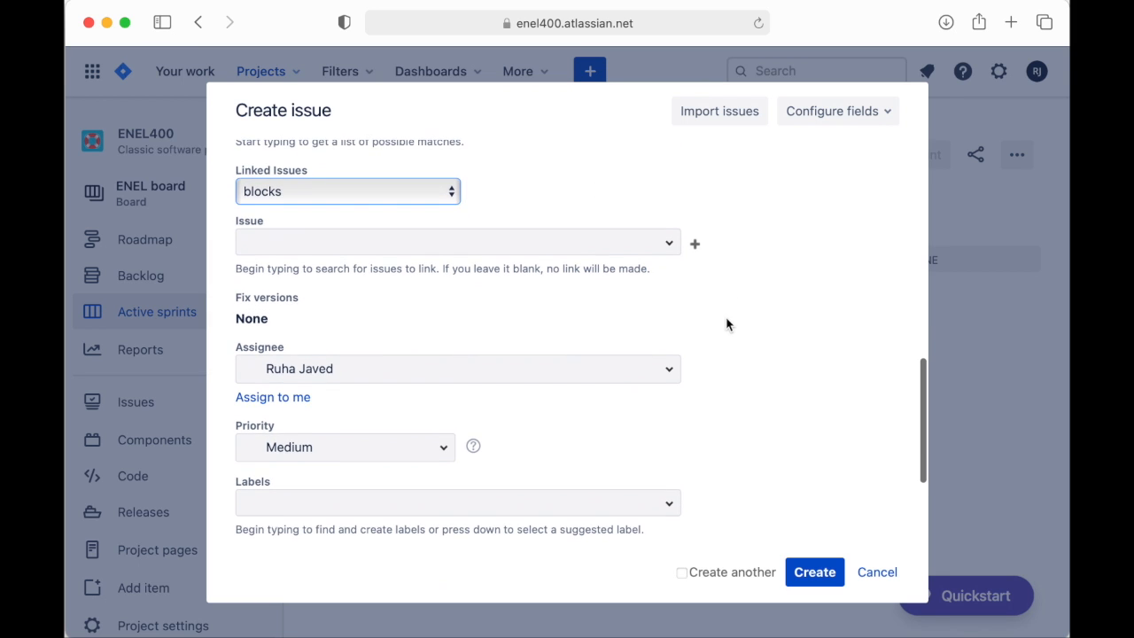
{"action": "left_click", "coordinate": [443, 264]}
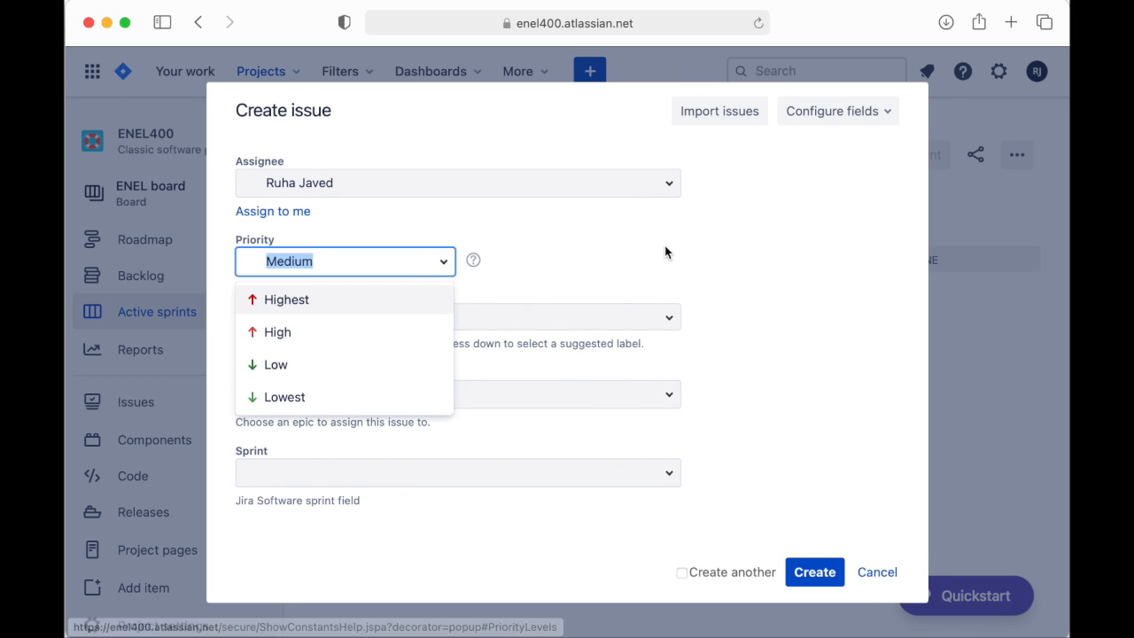
{"action": "left_click", "coordinate": [666, 251]}
{"action": "left_click", "coordinate": [670, 322]}
{"action": "left_click", "coordinate": [789, 273]}
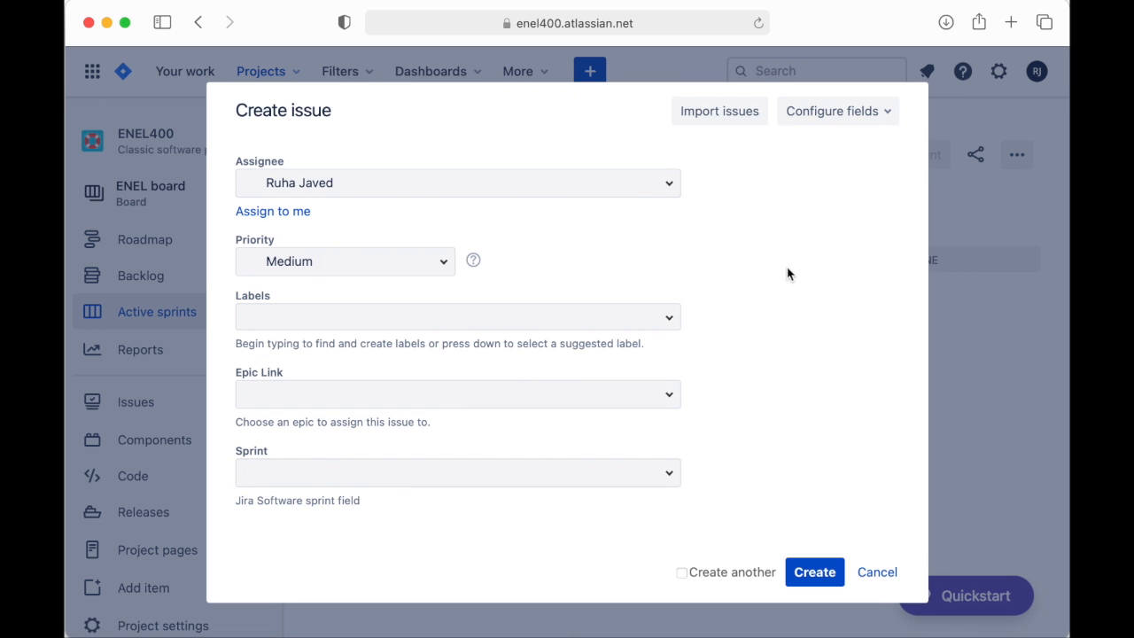
{"action": "left_click", "coordinate": [644, 477]}
{"action": "left_click", "coordinate": [802, 405]}
{"action": "scroll", "coordinate": [793, 310], "scroll_direction": "up", "scroll_amount": 10}
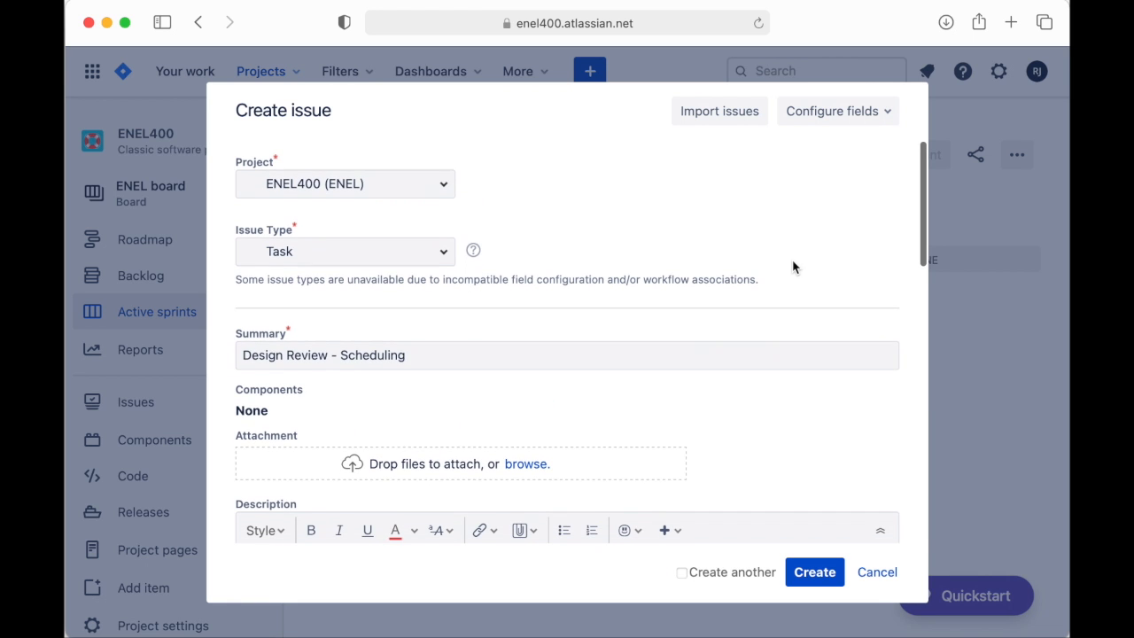
{"action": "scroll", "coordinate": [797, 364], "scroll_direction": "down", "scroll_amount": 10}
{"action": "left_click", "coordinate": [813, 572]}
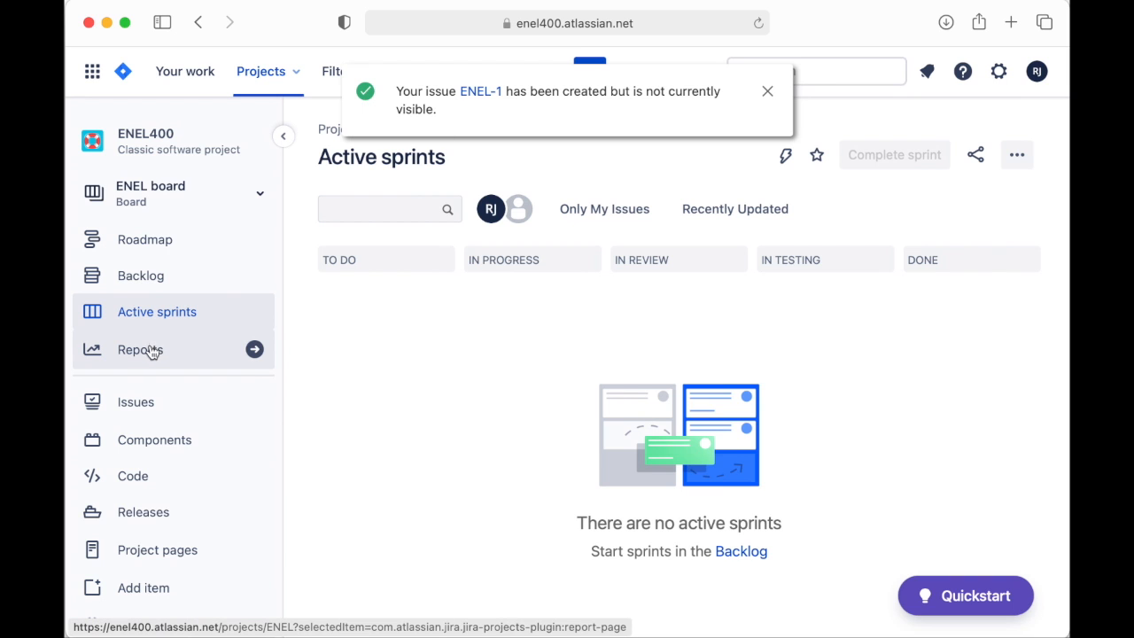
Create release version 1.0 starting Jan 21, 2021 and releasing Feb 01, 2021, with the description "Design Review Sprint"
{"action": "left_click", "coordinate": [162, 529]}
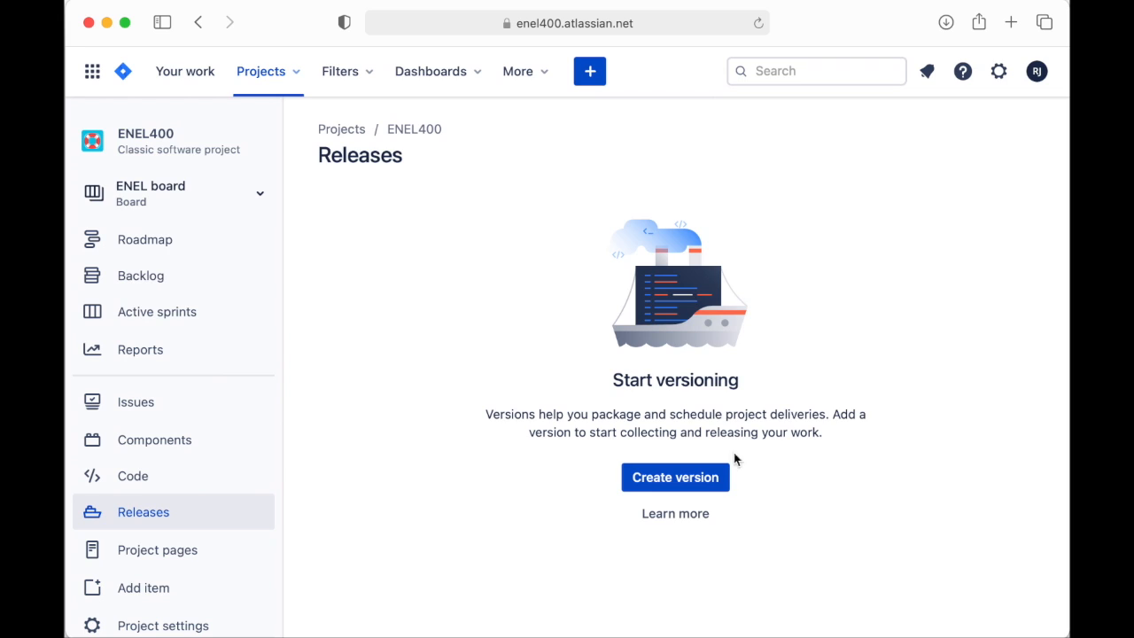
{"action": "left_click", "coordinate": [702, 479]}
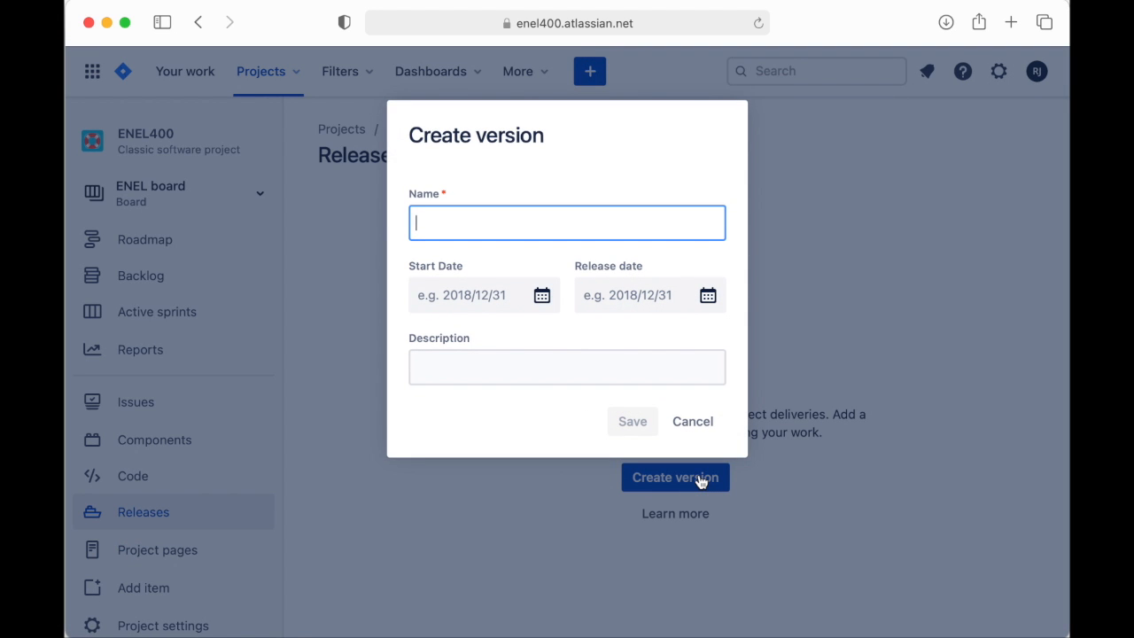
{"action": "type", "text": "1.0"}
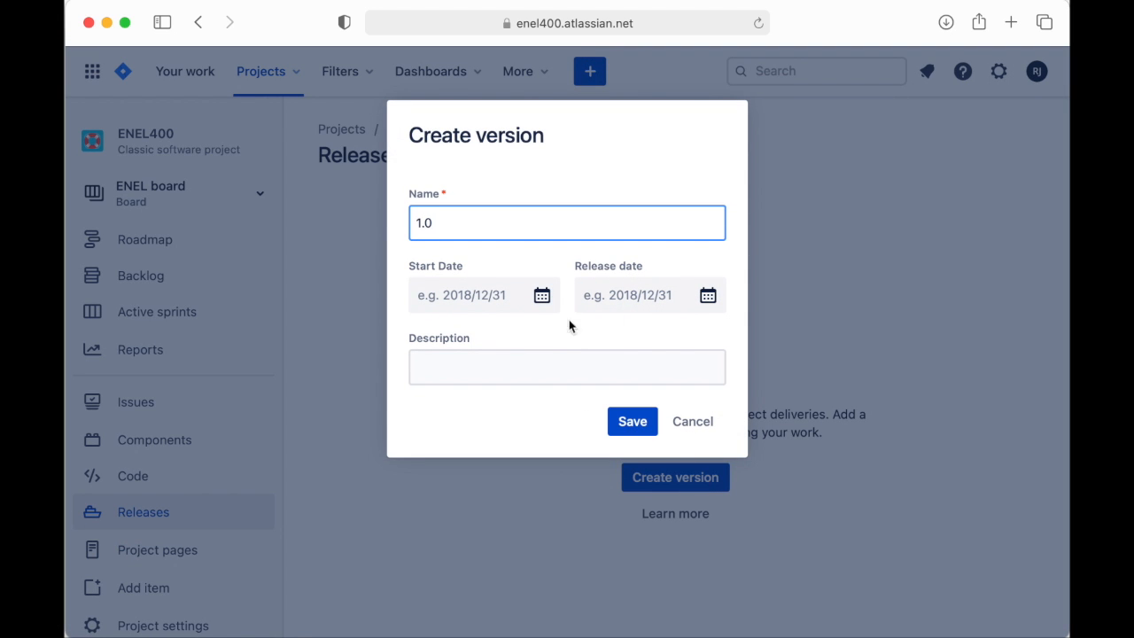
{"action": "left_click", "coordinate": [540, 301]}
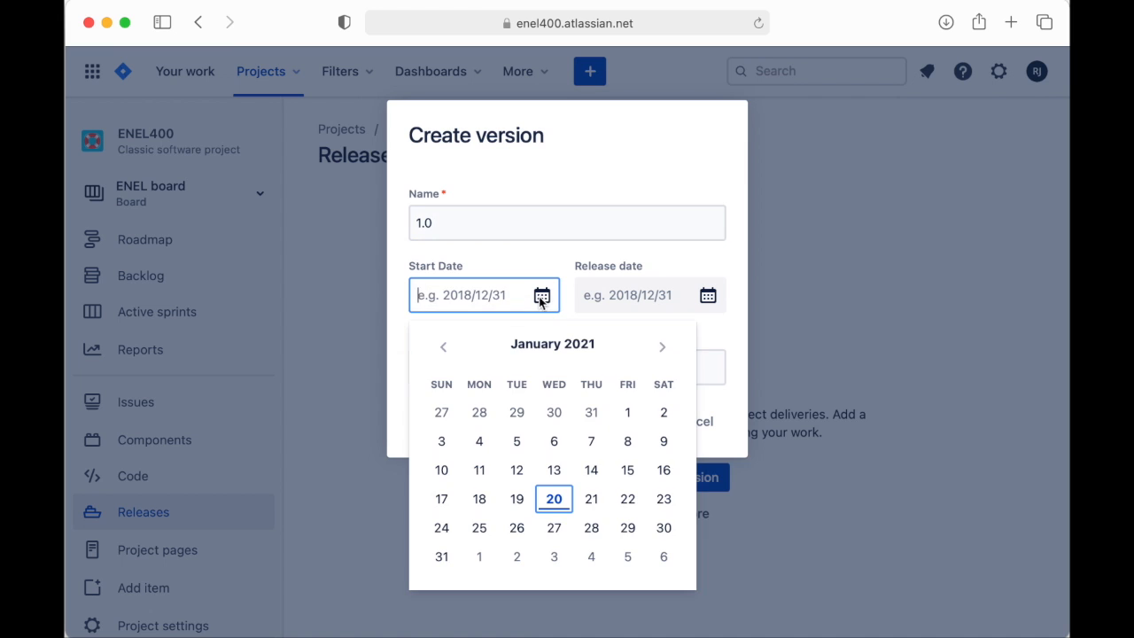
{"action": "left_click", "coordinate": [591, 501]}
{"action": "left_click", "coordinate": [709, 297]}
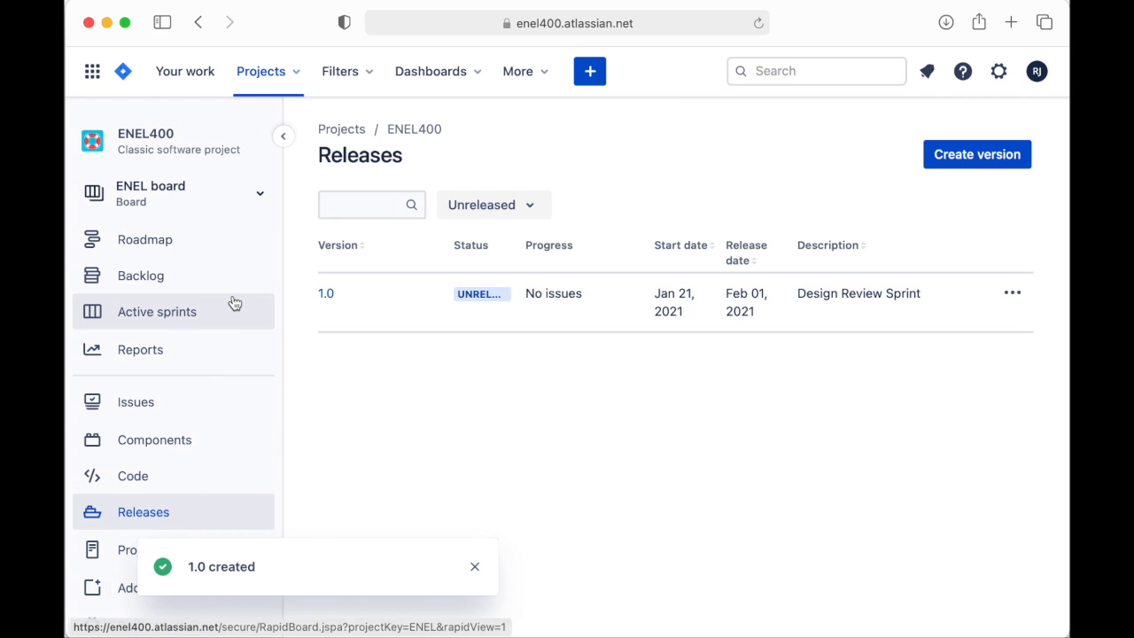
Create a new sprint in the ENEL board's backlog and check its planning options
{"action": "left_click", "coordinate": [165, 312]}
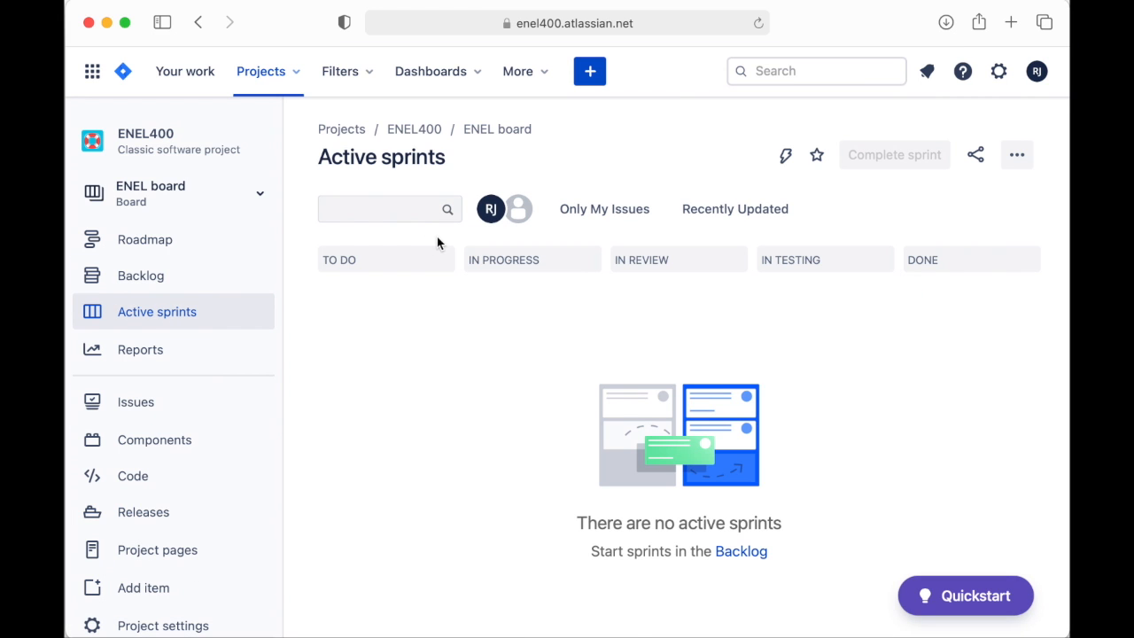
{"action": "left_click", "coordinate": [735, 553]}
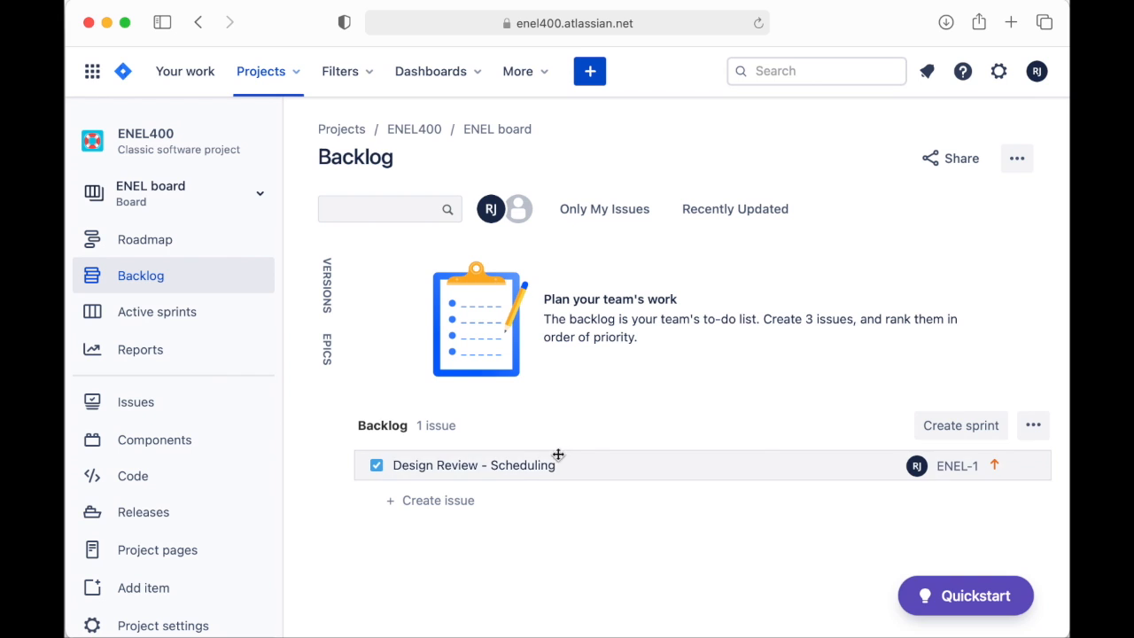
{"action": "left_click", "coordinate": [958, 425]}
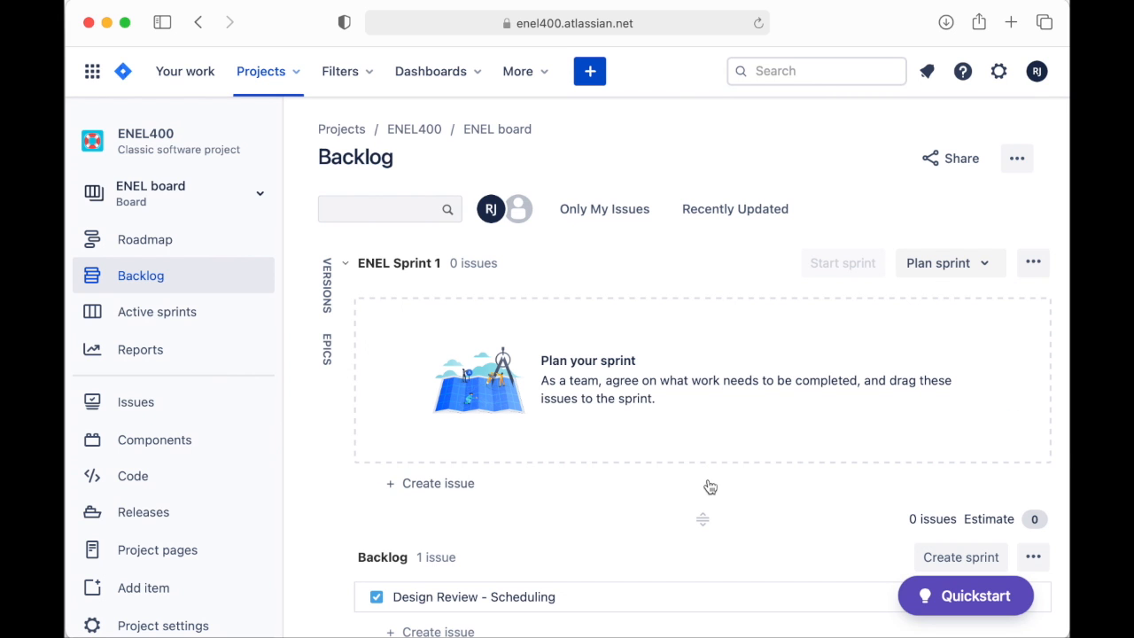
{"action": "scroll", "coordinate": [582, 519], "scroll_direction": "down", "scroll_amount": 2}
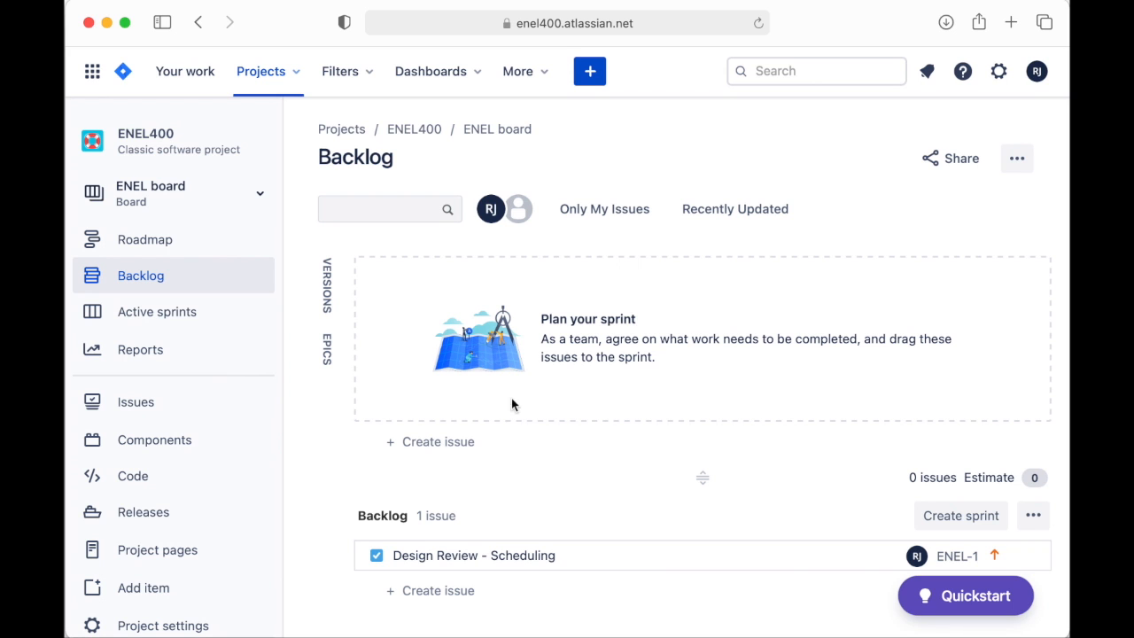
{"action": "scroll", "coordinate": [460, 400], "scroll_direction": "up", "scroll_amount": 2}
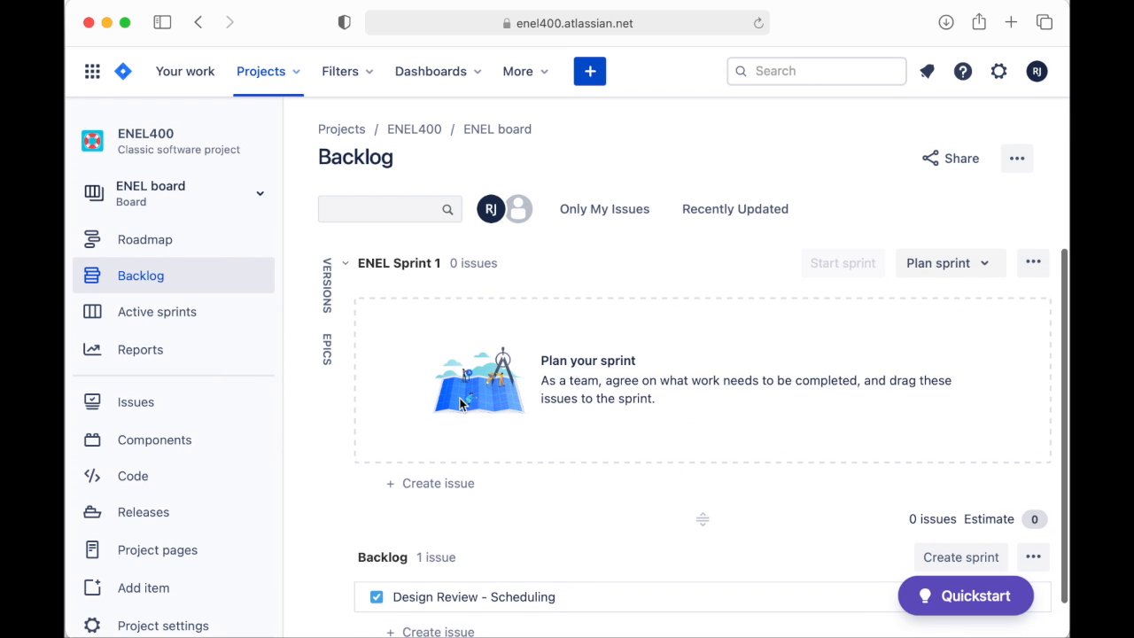
{"action": "left_click", "coordinate": [999, 265]}
{"action": "left_click", "coordinate": [891, 200]}
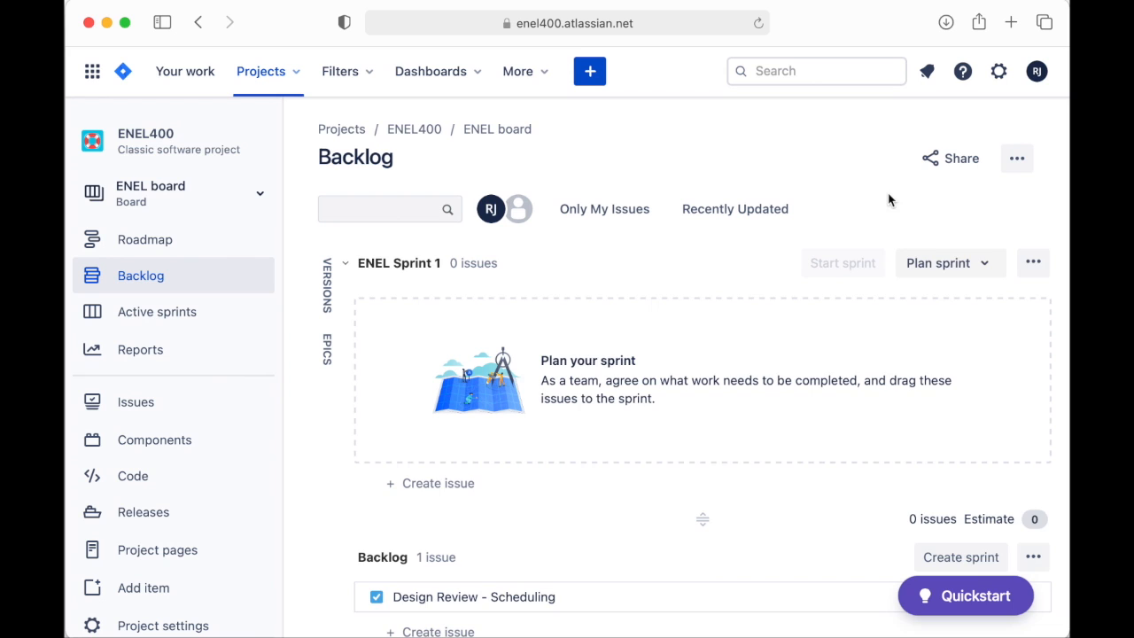
Move the Design Review - Scheduling issue from the backlog into ENEL Sprint 1 and view the backlog's versions
{"action": "scroll", "coordinate": [848, 450], "scroll_direction": "down", "scroll_amount": 1}
{"action": "left_click_drag", "start_coordinate": [525, 556], "coordinate": [544, 339]}
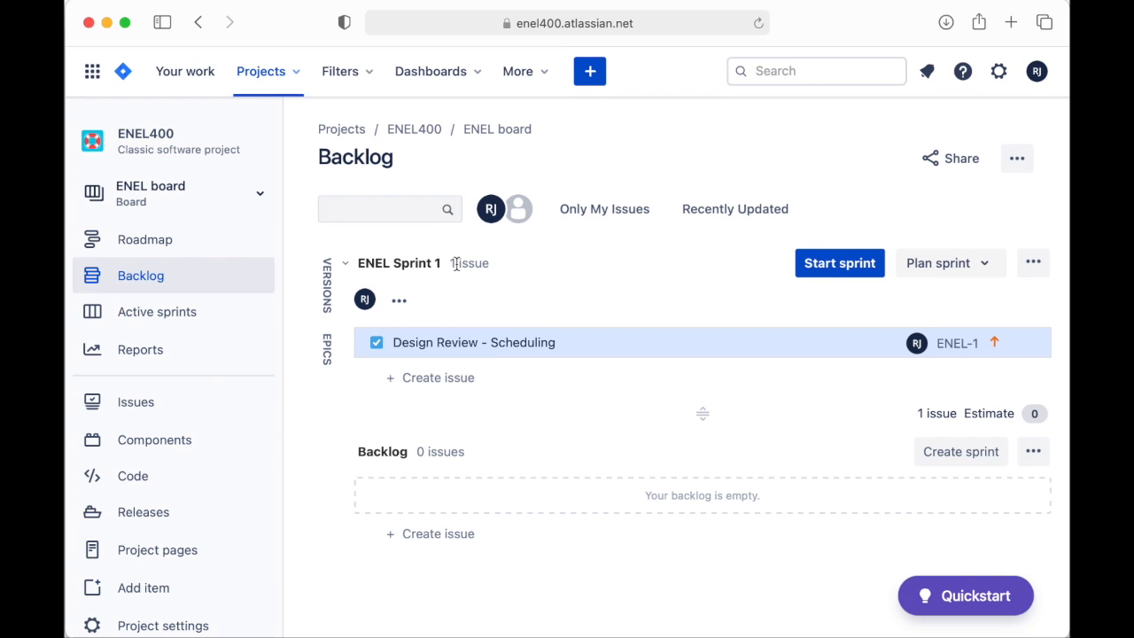
{"action": "left_click", "coordinate": [327, 282]}
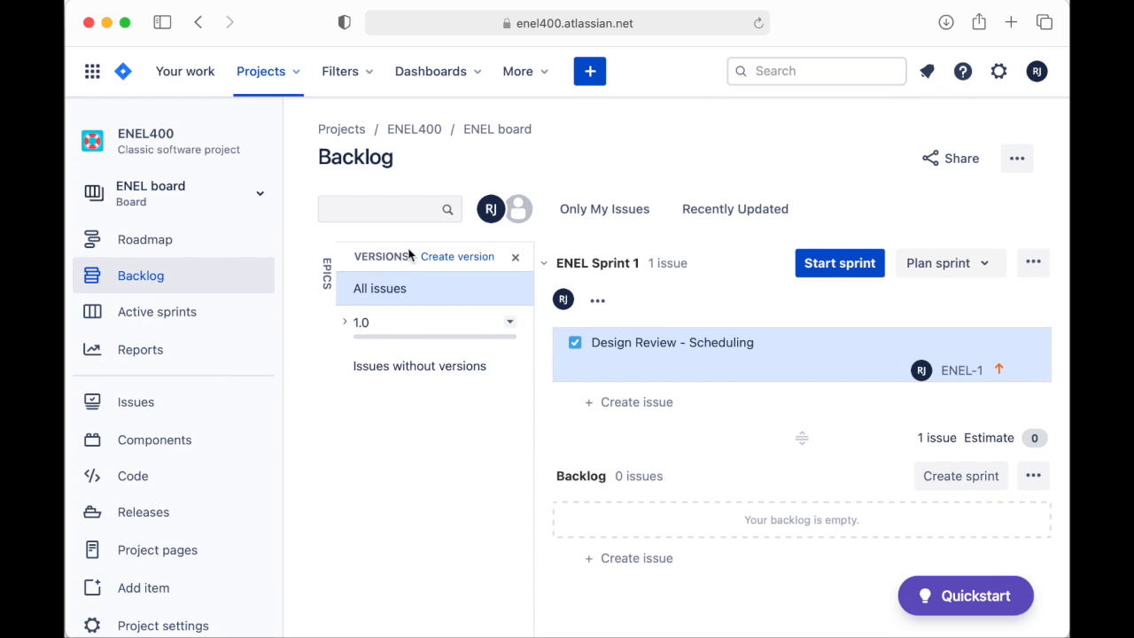
{"action": "left_click", "coordinate": [515, 257]}
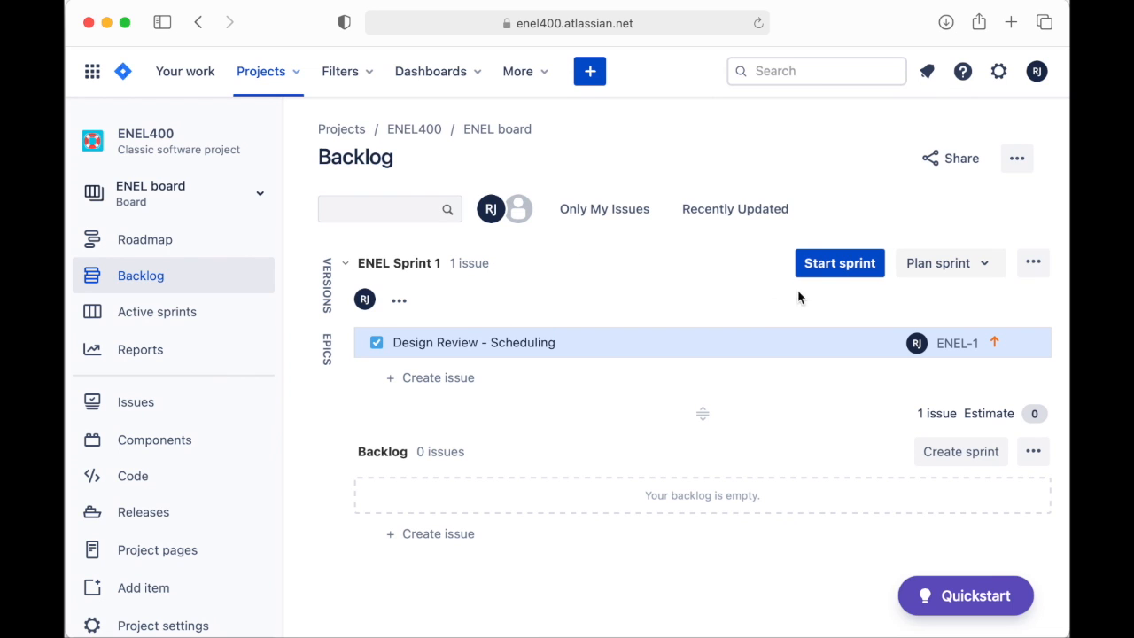
Prepare to start ENEL Sprint 1: name it "Design Review Sprint", running from 21/Jan/21 to 1/Feb/21
{"action": "left_click", "coordinate": [833, 274]}
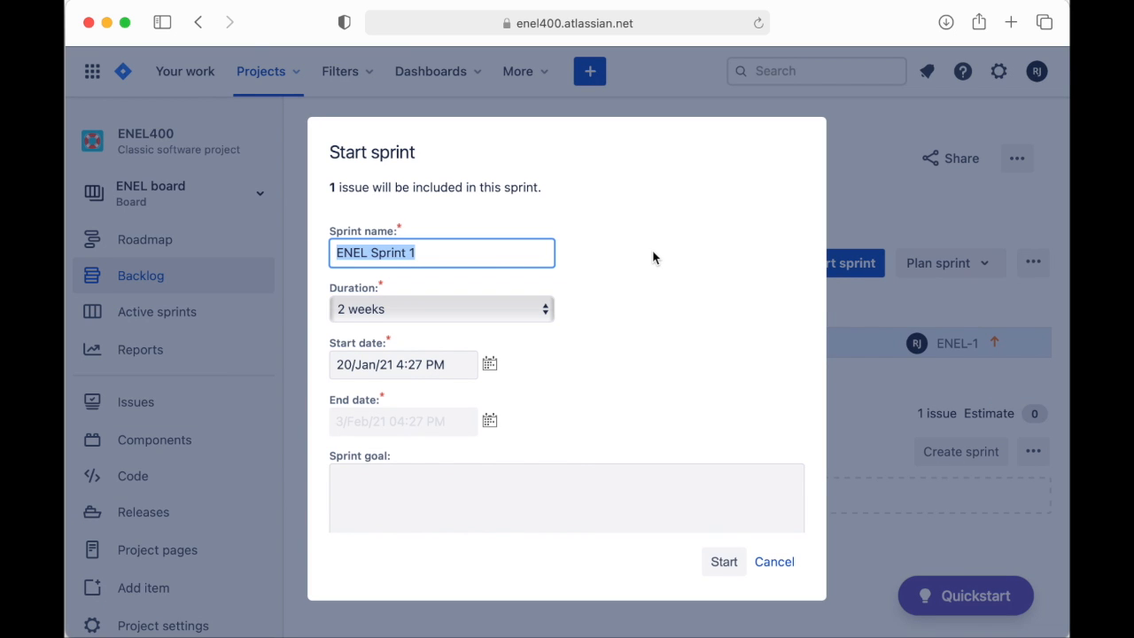
{"action": "key", "text": "BackSpace"}
{"action": "type", "text": "Design Review Sprint"}
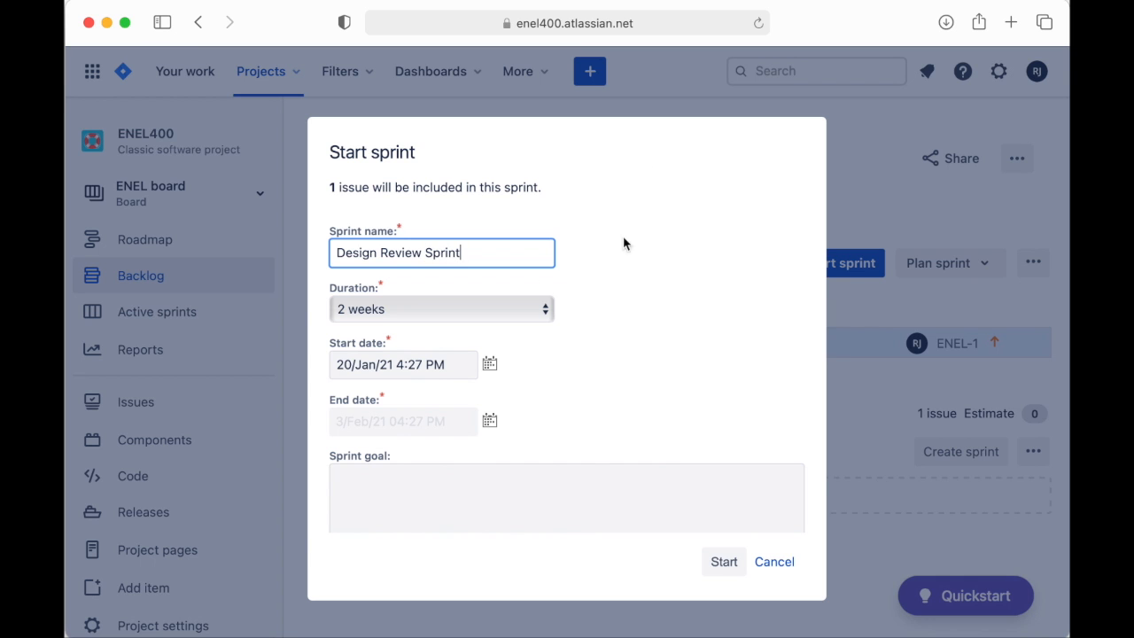
{"action": "scroll", "coordinate": [516, 339], "scroll_direction": "down", "scroll_amount": 2}
{"action": "left_click", "coordinate": [490, 304]}
{"action": "left_click", "coordinate": [408, 204]}
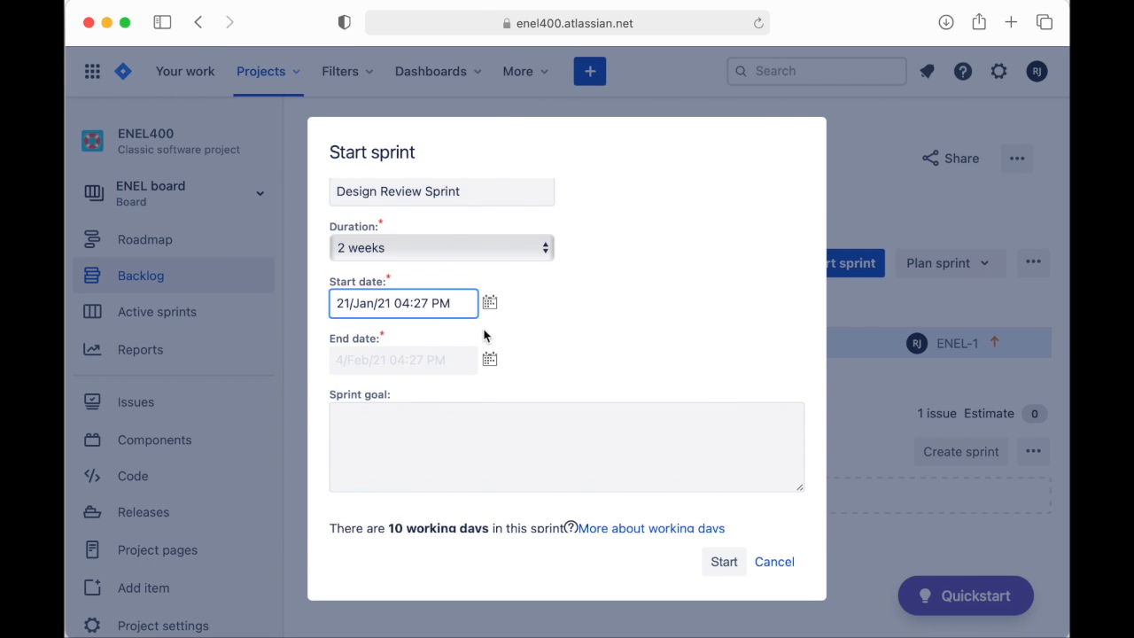
{"action": "left_click", "coordinate": [490, 359]}
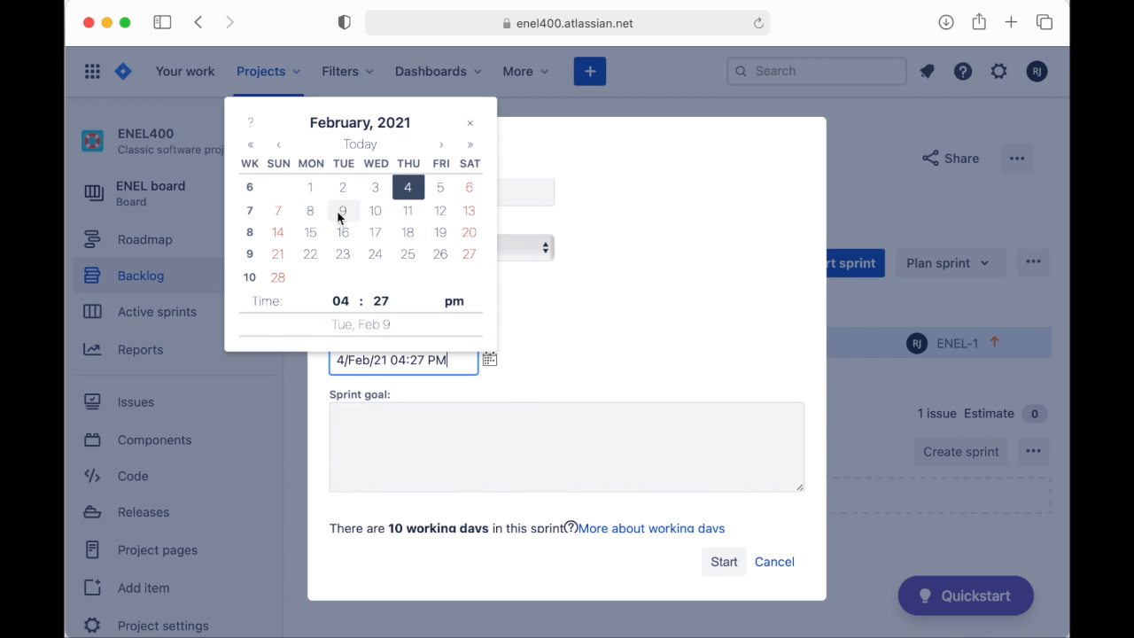
{"action": "left_click", "coordinate": [311, 185]}
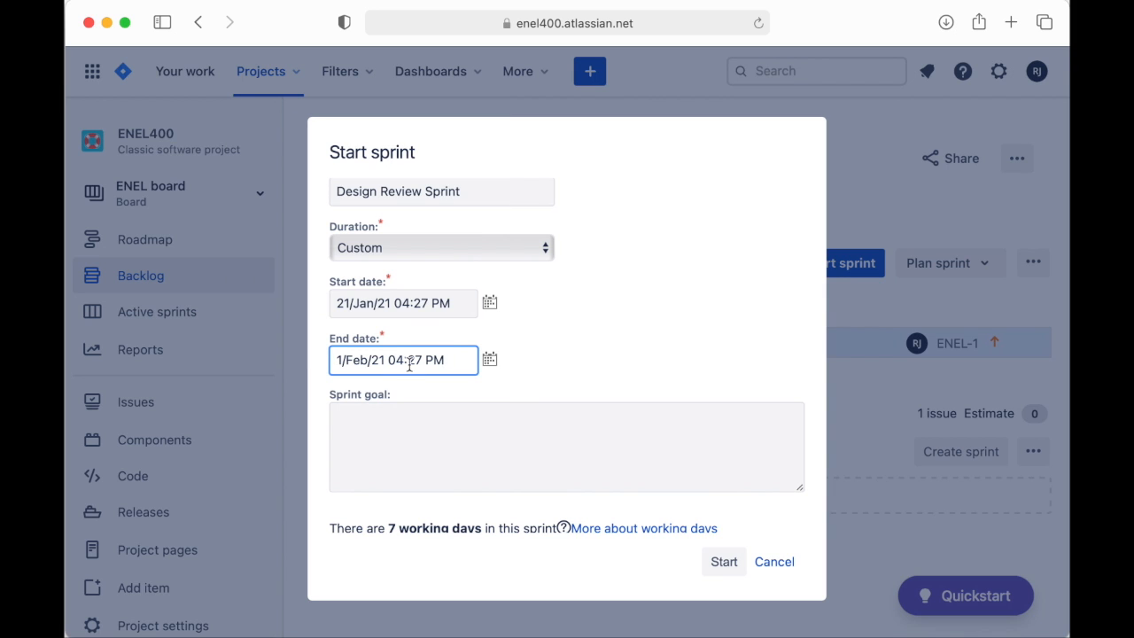
Enter the sprint goal "Complete Design Review document."
{"action": "scroll", "coordinate": [606, 382], "scroll_direction": "down", "scroll_amount": 1}
{"action": "left_click", "coordinate": [611, 416]}
{"action": "type", "text": "cOMPLETE"}
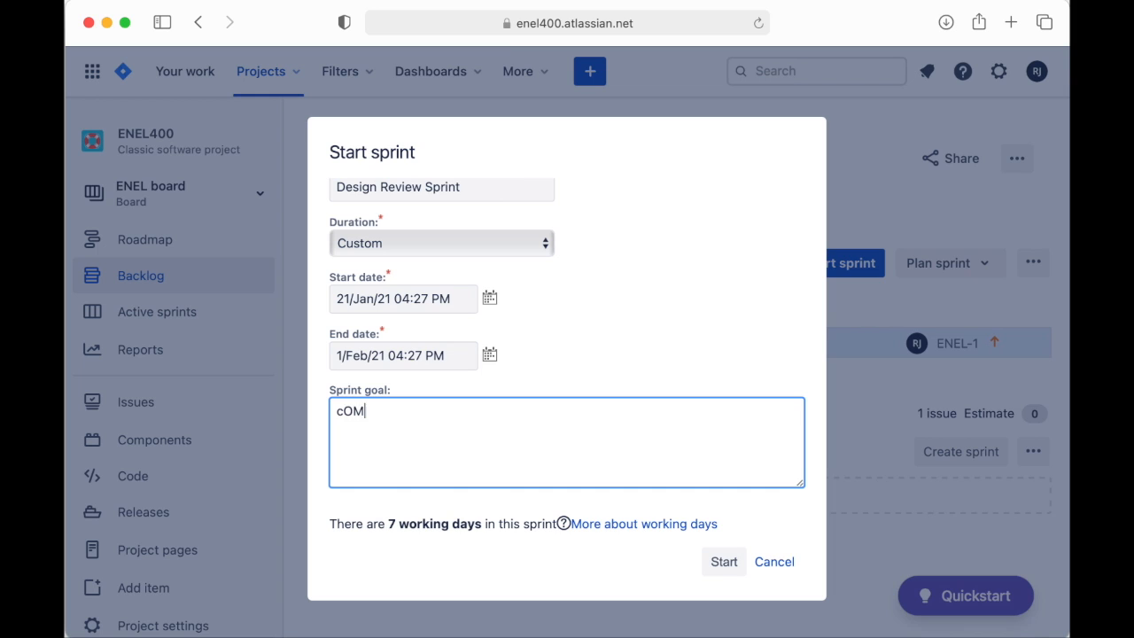
{"action": "key", "text": "BackSpace"}
{"action": "key", "text": "BackSpace"}
{"action": "key", "text": "BackSpace"}
{"action": "key", "text": "BackSpace"}
{"action": "key", "text": "BackSpace"}
{"action": "key", "text": "BackSpace"}
{"action": "key", "text": "BackSpace"}
{"action": "key", "text": "BackSpace"}
{"action": "key", "text": "BackSpace"}
{"action": "type", "text": "Complete Design rEVI"}
{"action": "key", "text": "BackSpace"}
{"action": "key", "text": "BackSpace"}
{"action": "type", "text": "eview Dou"}
{"action": "key", "text": "BackSpace"}
{"action": "type", "text": "cument."}
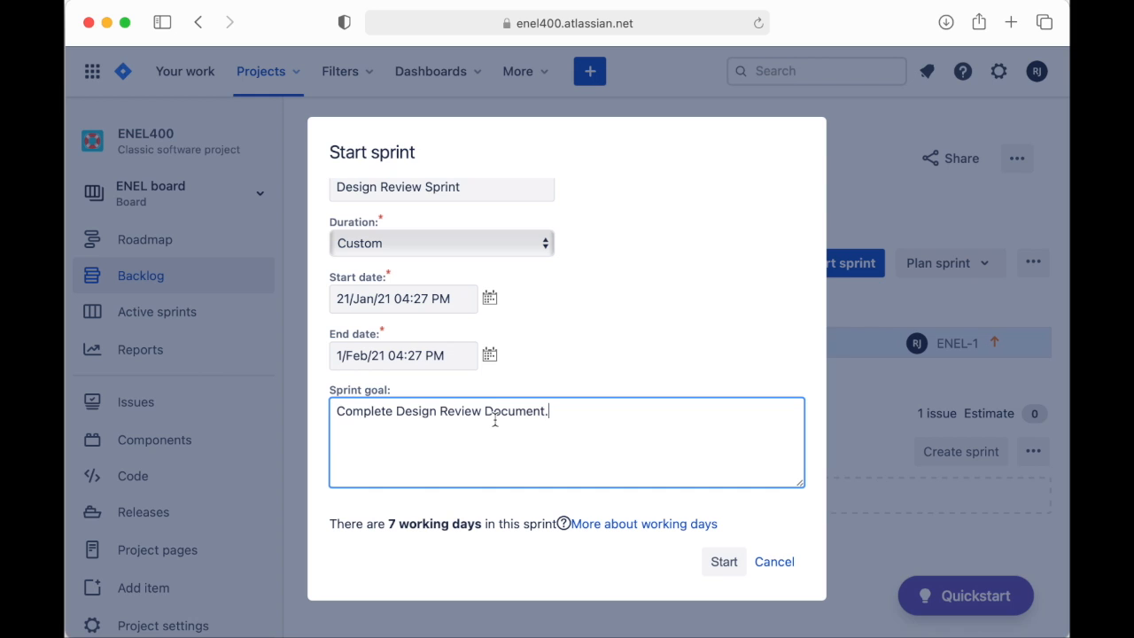
{"action": "key", "text": "BackSpace"}
{"action": "type", "text": "d"}
Check the sprint's duration choices, keep Custom, and start the sprint
{"action": "scroll", "coordinate": [541, 296], "scroll_direction": "up", "scroll_amount": 2}
{"action": "left_click", "coordinate": [547, 308]}
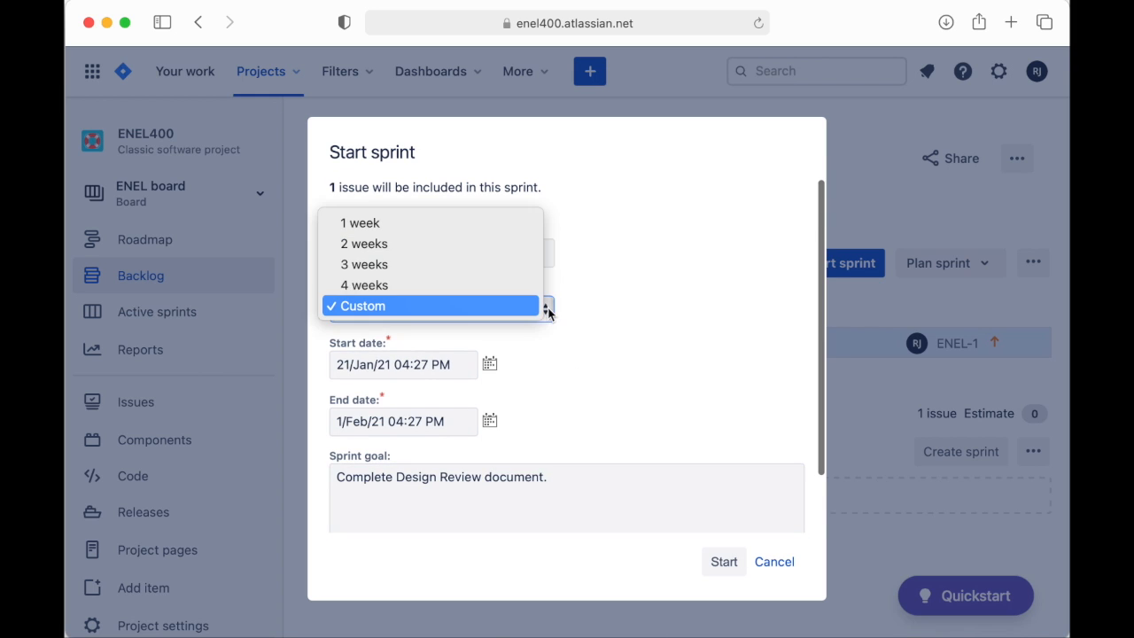
{"action": "left_click", "coordinate": [625, 294]}
{"action": "scroll", "coordinate": [735, 443], "scroll_direction": "down", "scroll_amount": 2}
{"action": "left_click", "coordinate": [736, 566]}
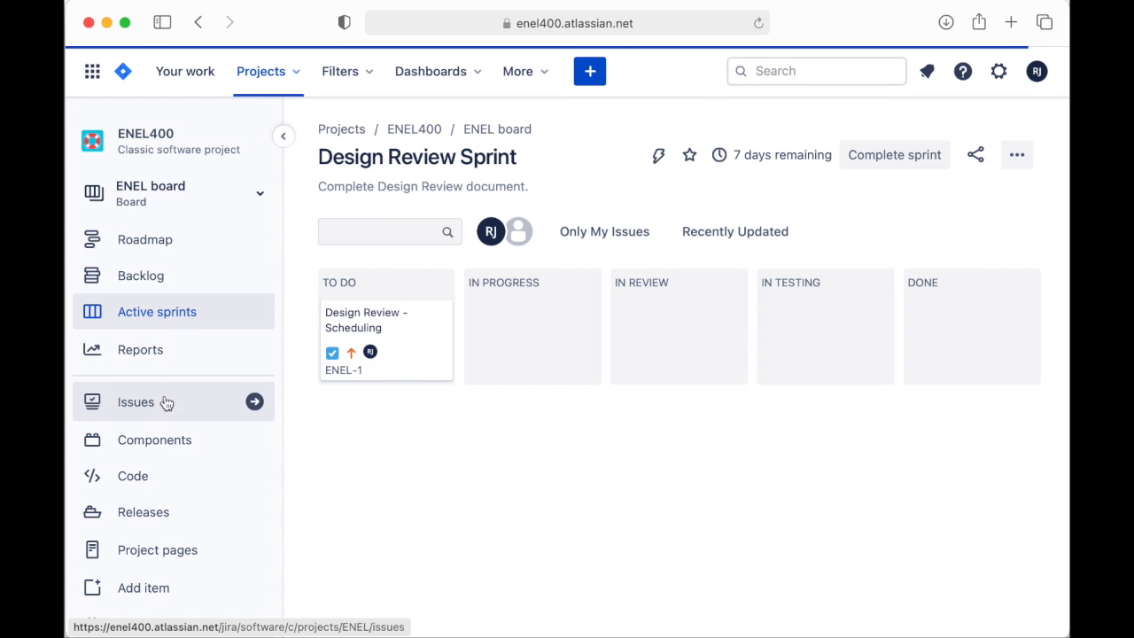
View the project's releases with their status filter options, and open the list of boards in ENEL400
{"action": "left_click", "coordinate": [165, 516]}
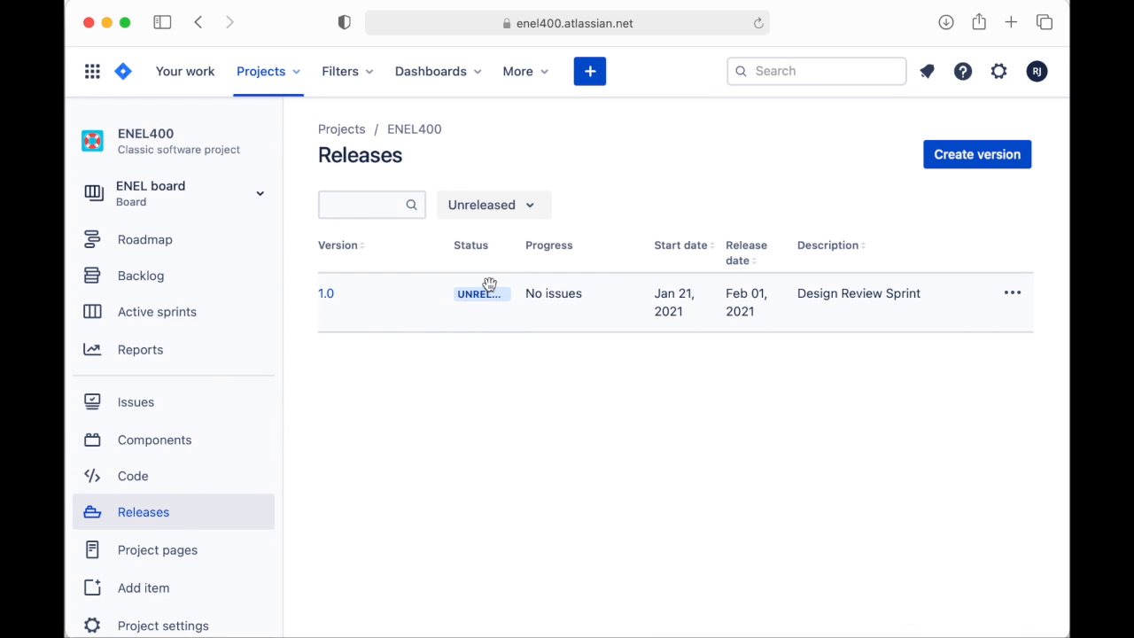
{"action": "left_click", "coordinate": [527, 210]}
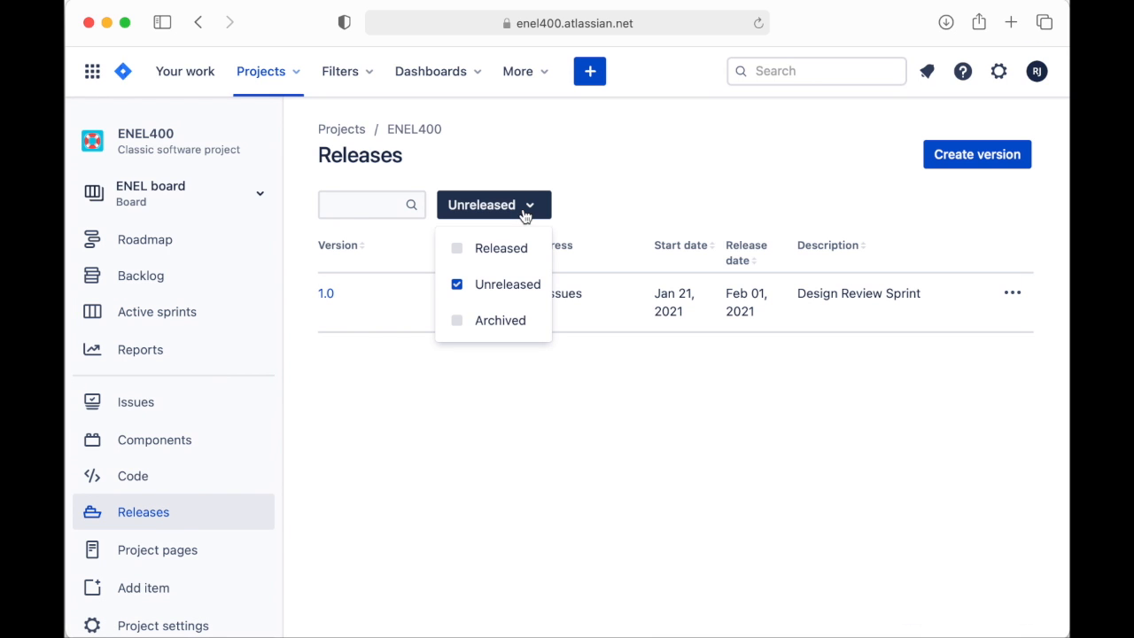
{"action": "left_click", "coordinate": [557, 448]}
{"action": "left_click", "coordinate": [187, 188]}
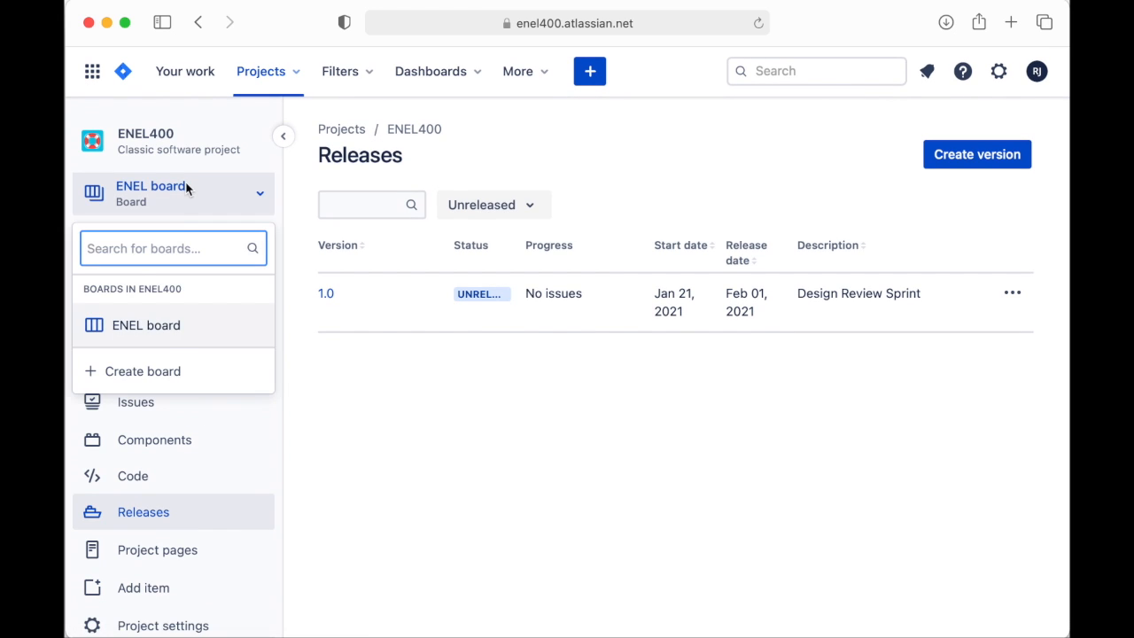
Open the ENEL board's active sprint and view the details of the Design Review - Scheduling task
{"action": "left_click", "coordinate": [177, 325]}
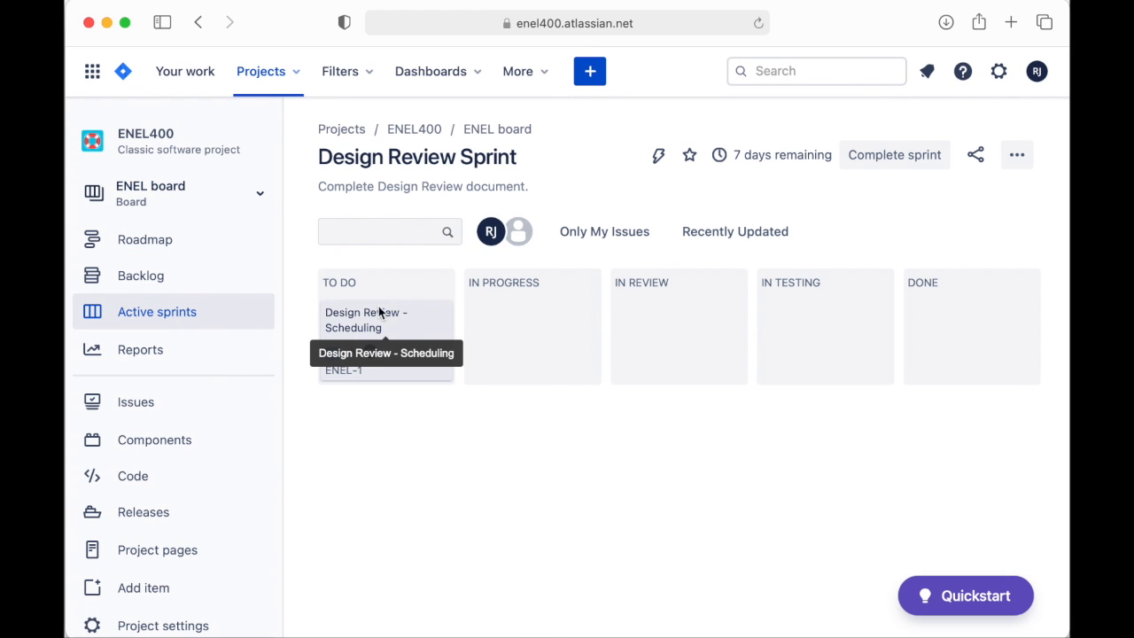
{"action": "left_click", "coordinate": [378, 312]}
{"action": "left_click", "coordinate": [349, 320]}
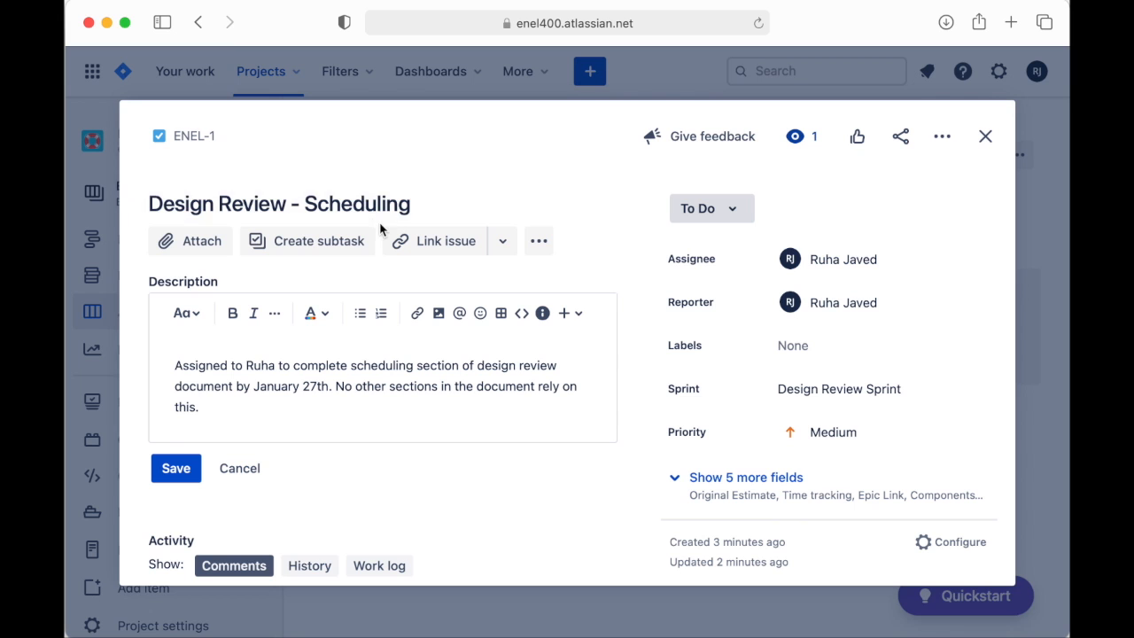
{"action": "left_click", "coordinate": [985, 136]}
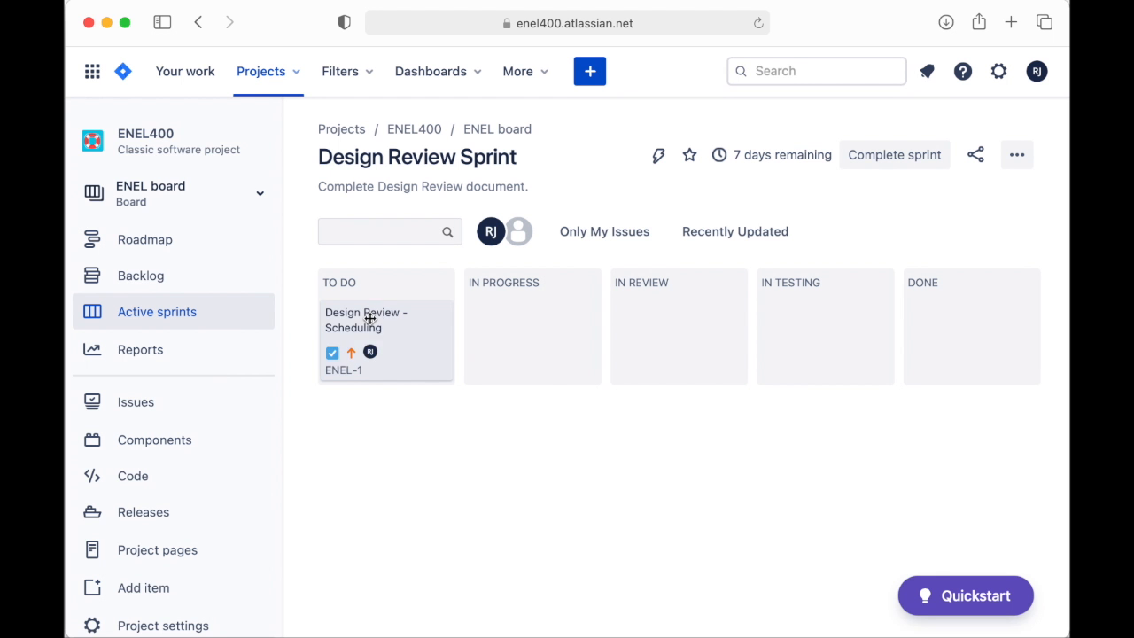
Reopen the Design Review - Scheduling task from the To Do column and look through its description and activity sections
{"action": "right_click", "coordinate": [371, 319]}
{"action": "scroll", "coordinate": [499, 520], "scroll_direction": "down", "scroll_amount": 1}
{"action": "left_click", "coordinate": [398, 257]}
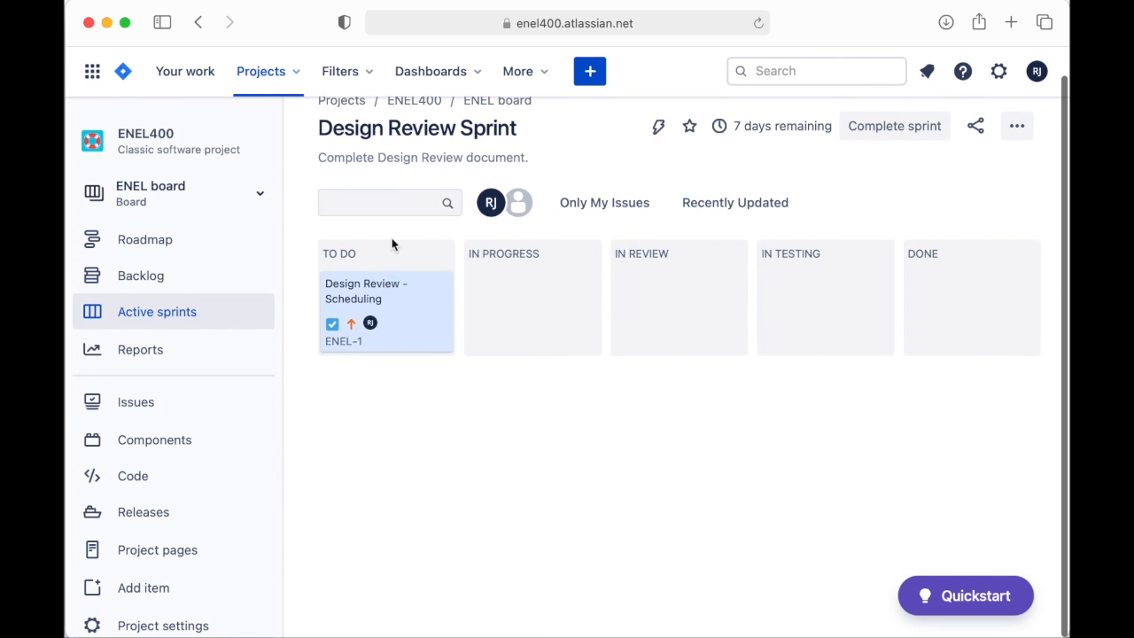
{"action": "left_click", "coordinate": [363, 286]}
{"action": "scroll", "coordinate": [380, 489], "scroll_direction": "down", "scroll_amount": 3}
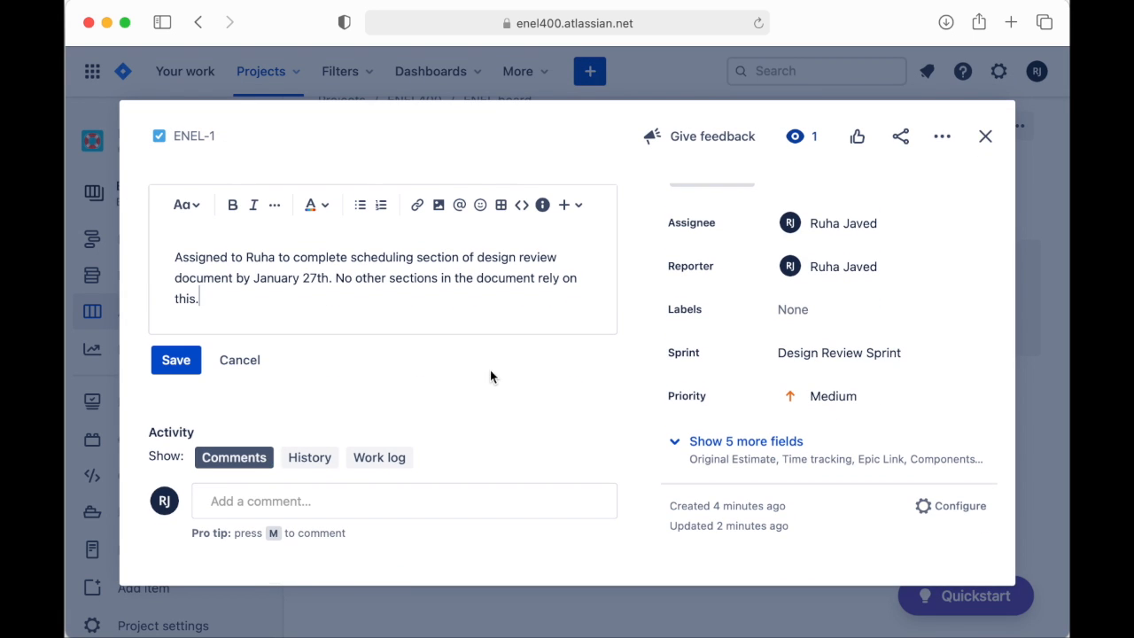
{"action": "scroll", "coordinate": [490, 369], "scroll_direction": "up", "scroll_amount": 3}
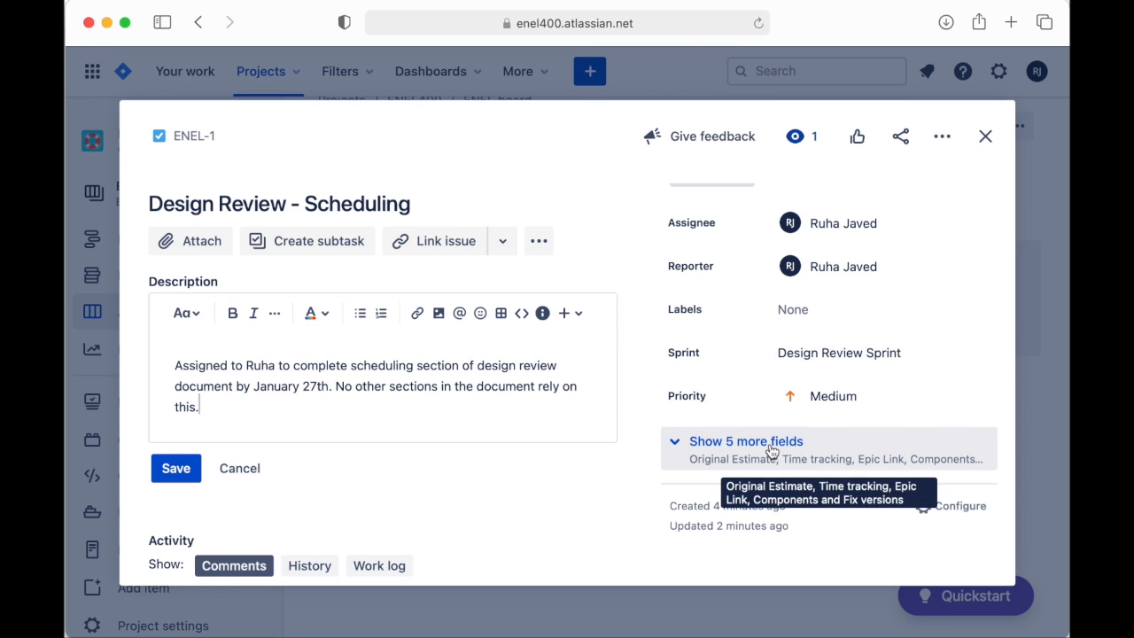
Show the task's additional fields, check the choices for Fix versions without picking one, and close the task
{"action": "left_click", "coordinate": [864, 453]}
{"action": "scroll", "coordinate": [756, 448], "scroll_direction": "down", "scroll_amount": 3}
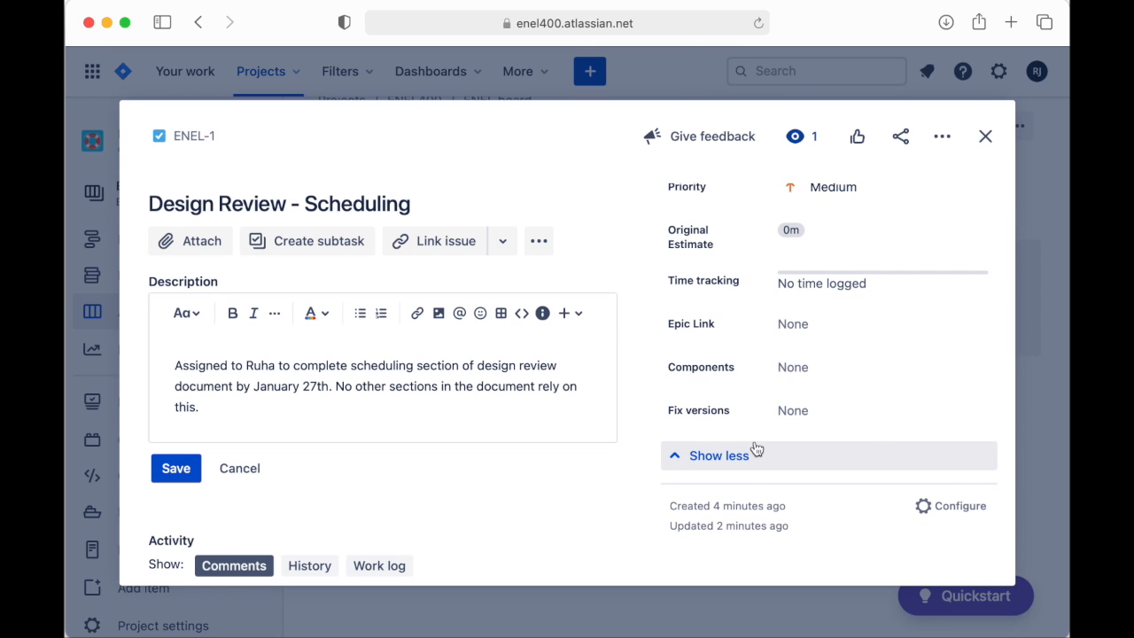
{"action": "left_click", "coordinate": [808, 412]}
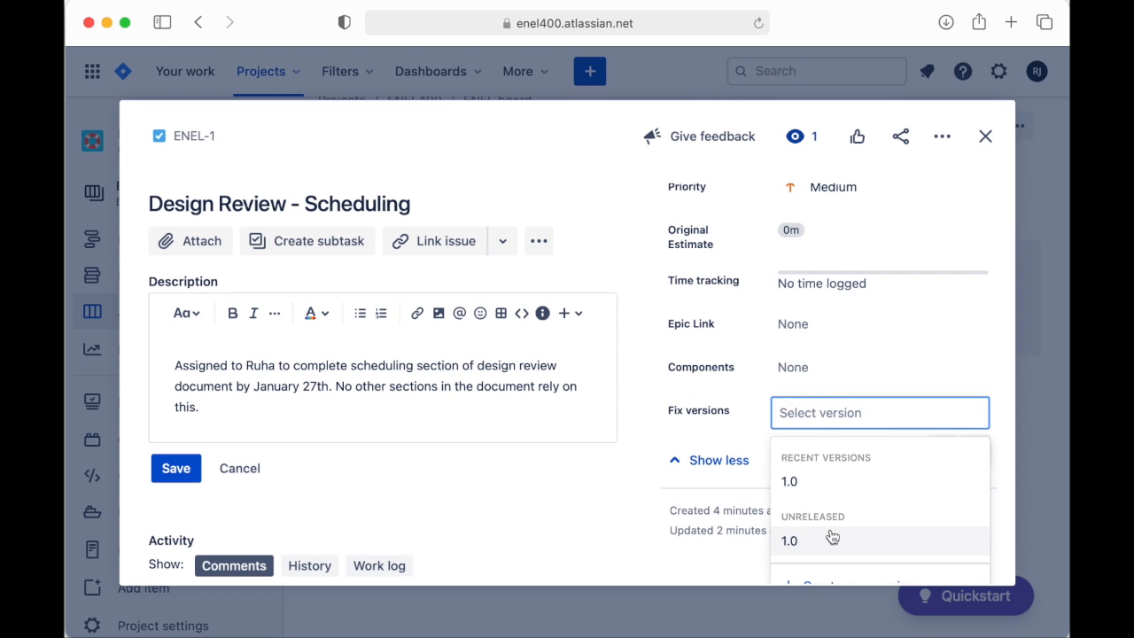
{"action": "scroll", "coordinate": [735, 390], "scroll_direction": "down", "scroll_amount": 1}
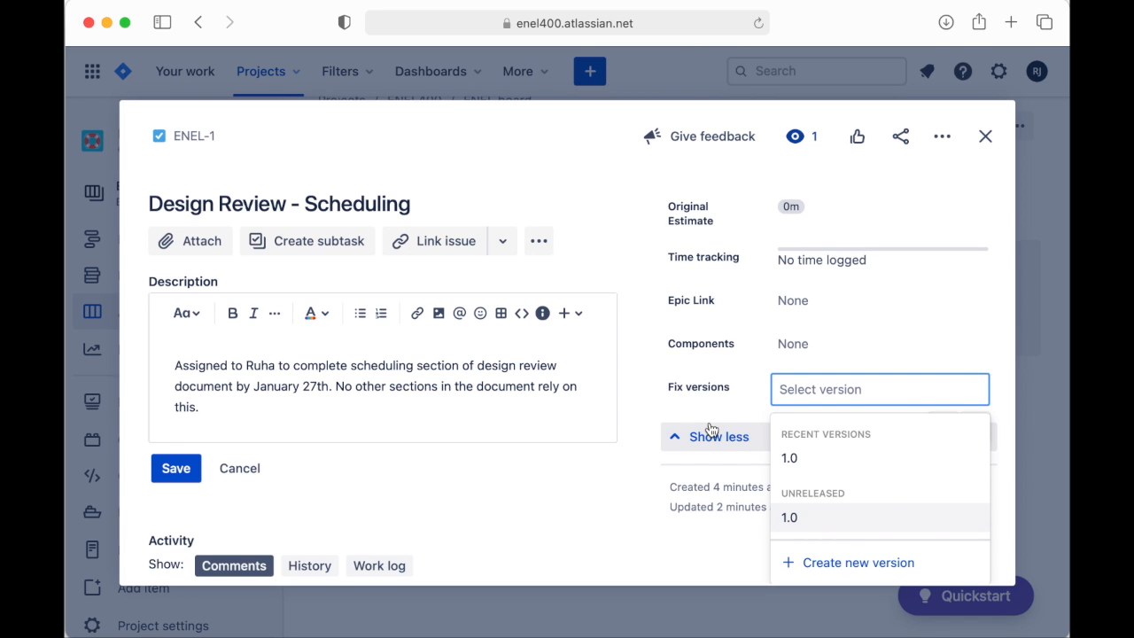
{"action": "scroll", "coordinate": [717, 369], "scroll_direction": "up", "scroll_amount": 5}
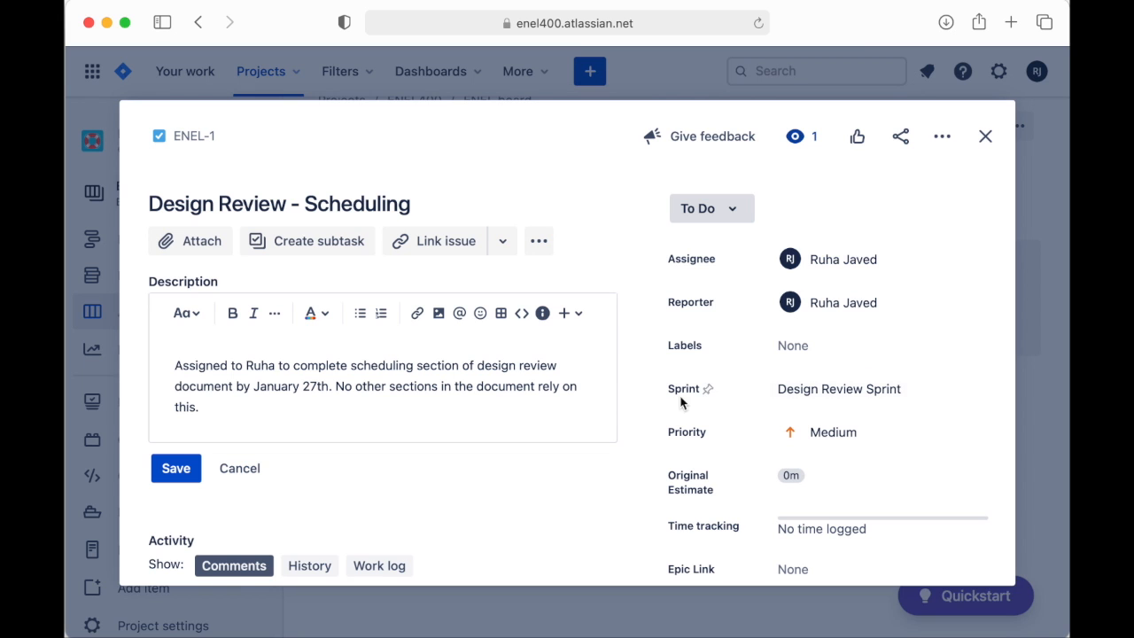
{"action": "left_click", "coordinate": [985, 136]}
Open the Design Review - Scheduling task once more and check its Priority field
{"action": "left_click_drag", "start_coordinate": [383, 294], "coordinate": [408, 337]}
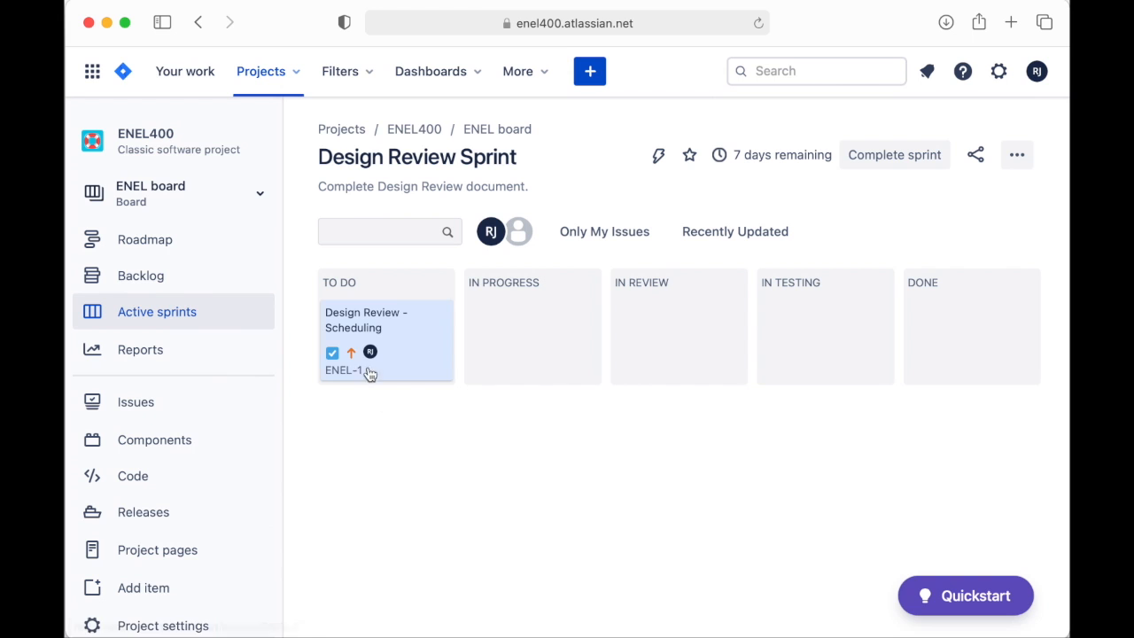
{"action": "left_click", "coordinate": [422, 327]}
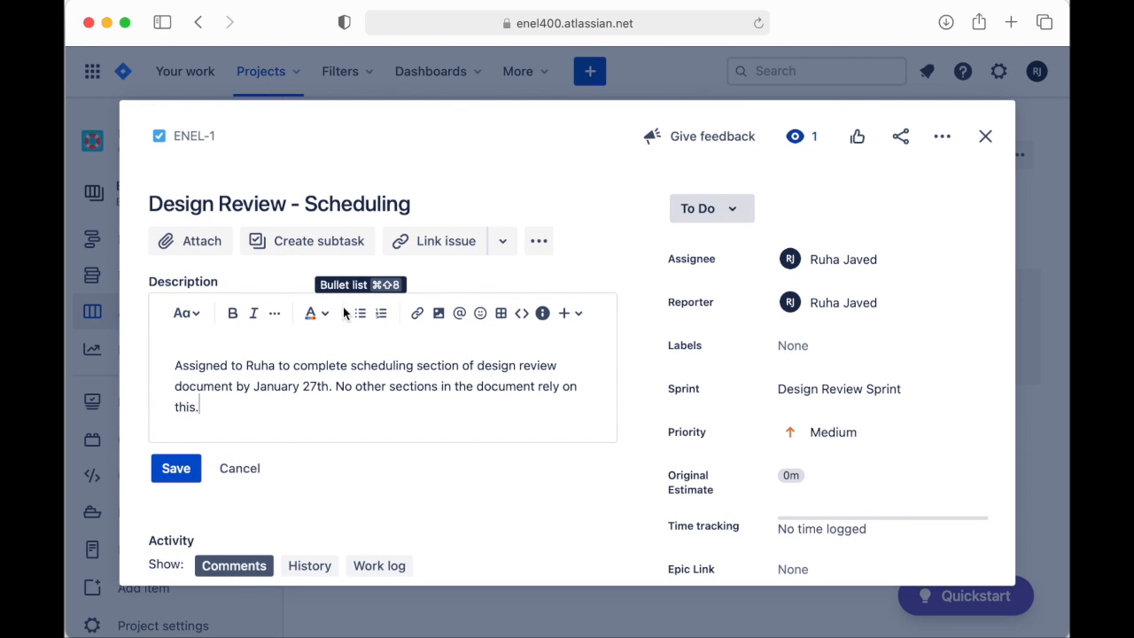
{"action": "left_click", "coordinate": [820, 432]}
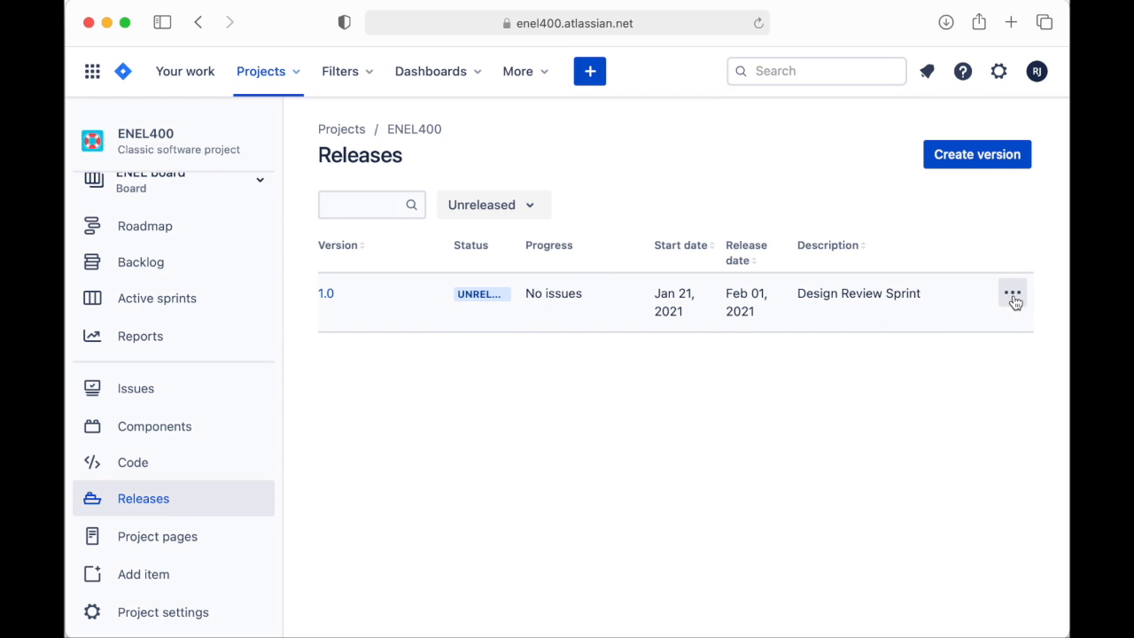
Delete version 1.0 from the project's releases and return to the active sprint board
{"action": "left_click", "coordinate": [1012, 294]}
{"action": "left_click", "coordinate": [937, 448]}
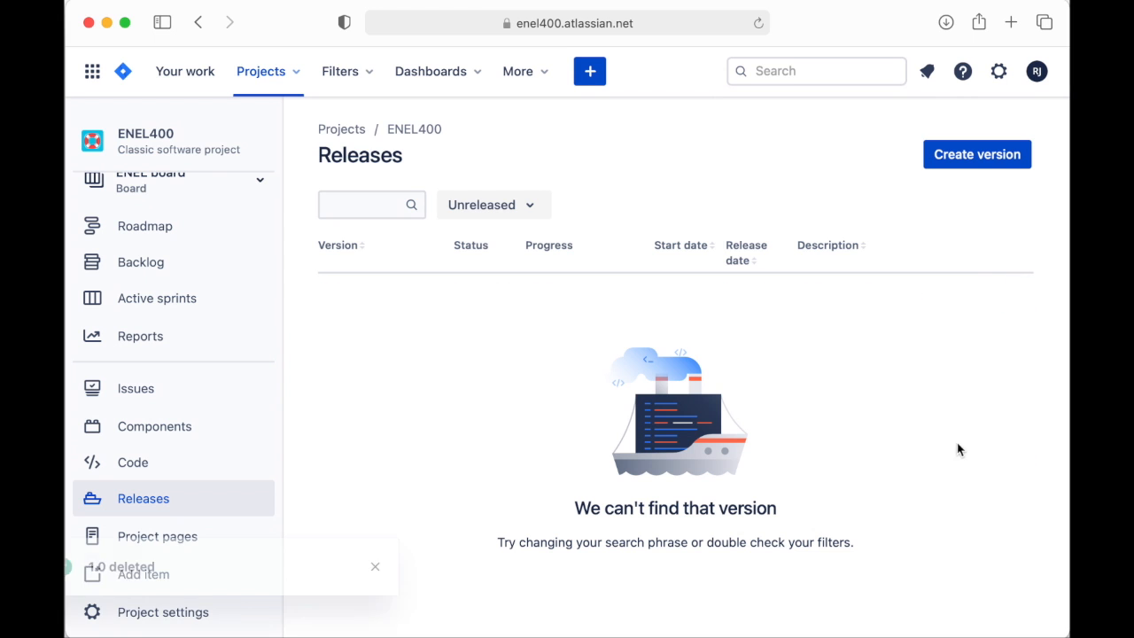
{"action": "scroll", "coordinate": [236, 254], "scroll_direction": "up", "scroll_amount": 1}
{"action": "left_click", "coordinate": [191, 312]}
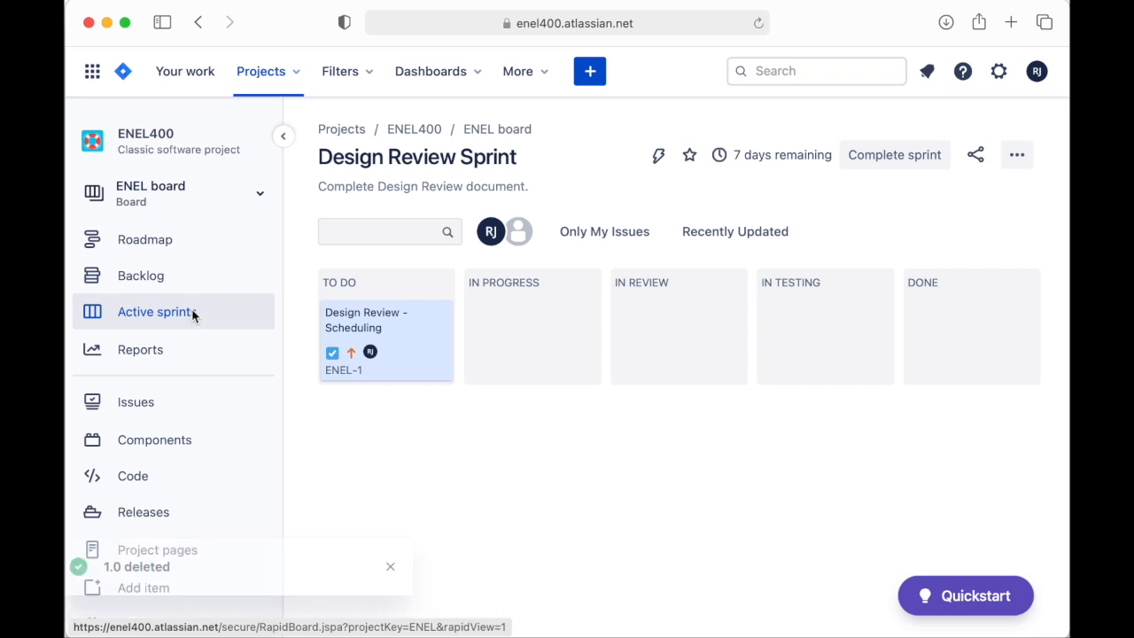